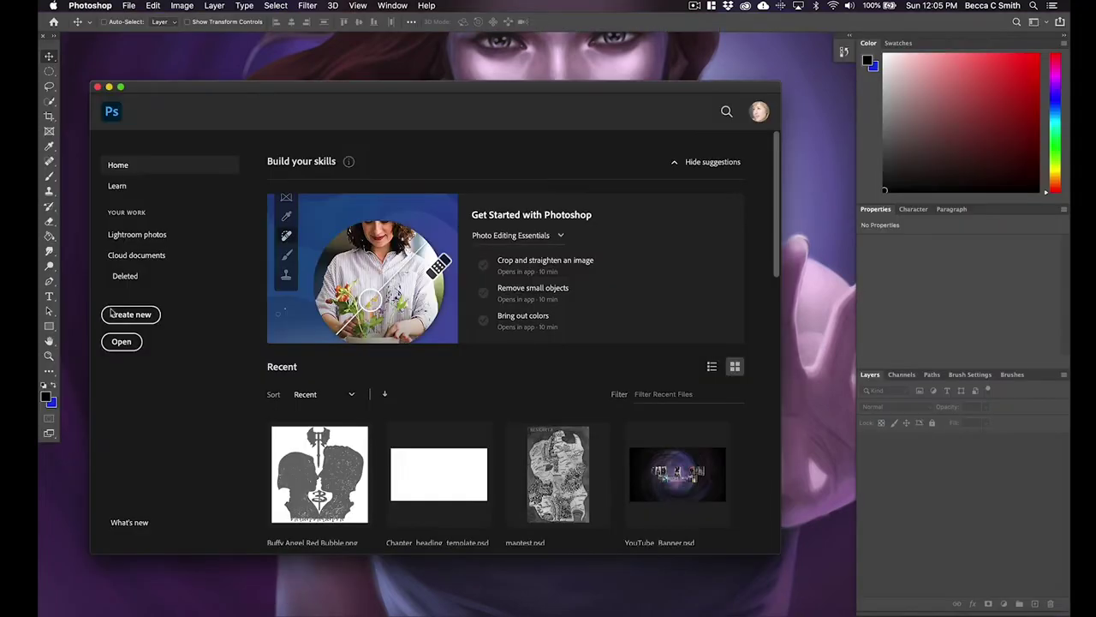
# - Create a white 5.5 × 3 in document at 300 ppi and enlarge its window to fill the workspace
pyautogui.click(114, 314)
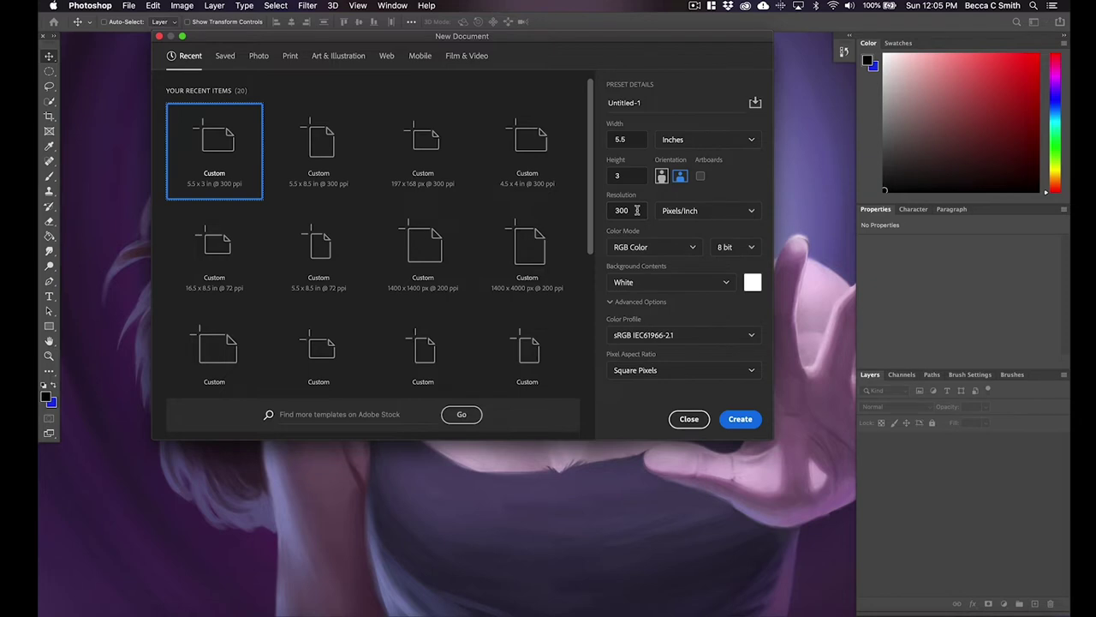
pyautogui.click(740, 419)
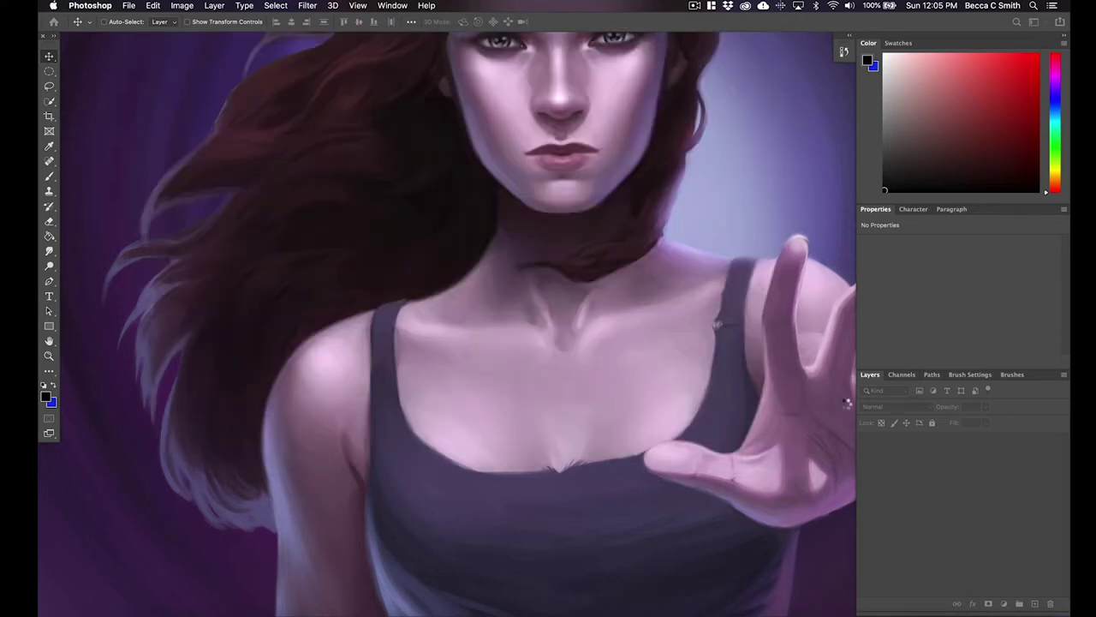
pyautogui.moveTo(604, 389); pyautogui.dragTo(846, 606)
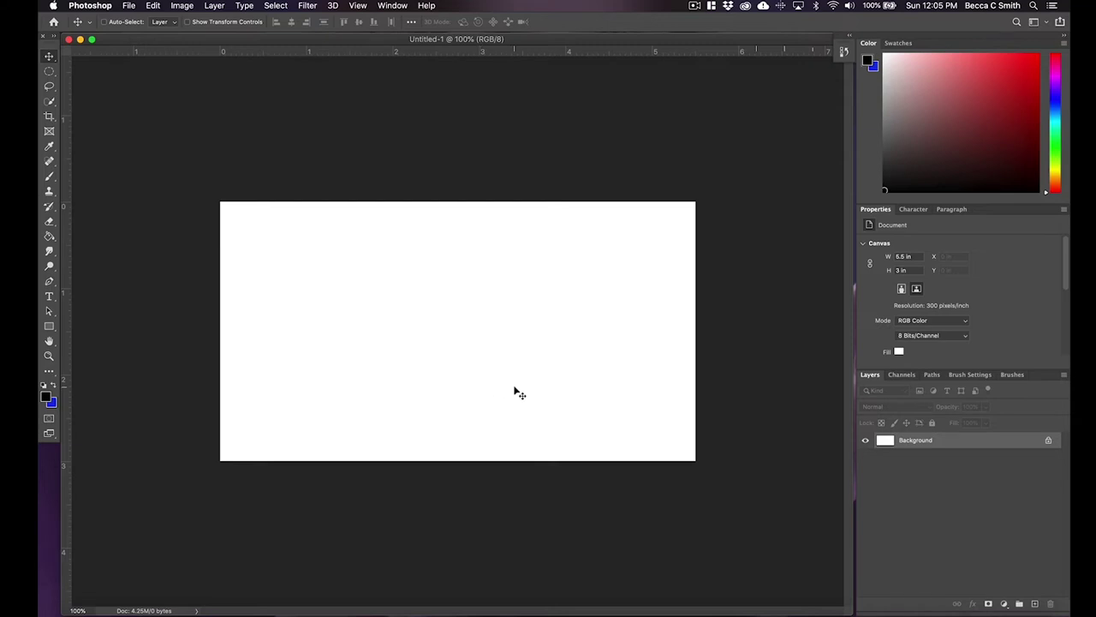
# - Add a blank Layer 1, convert the white Background into Layer 0, and delete Layer 0
pyautogui.click(218, 5)
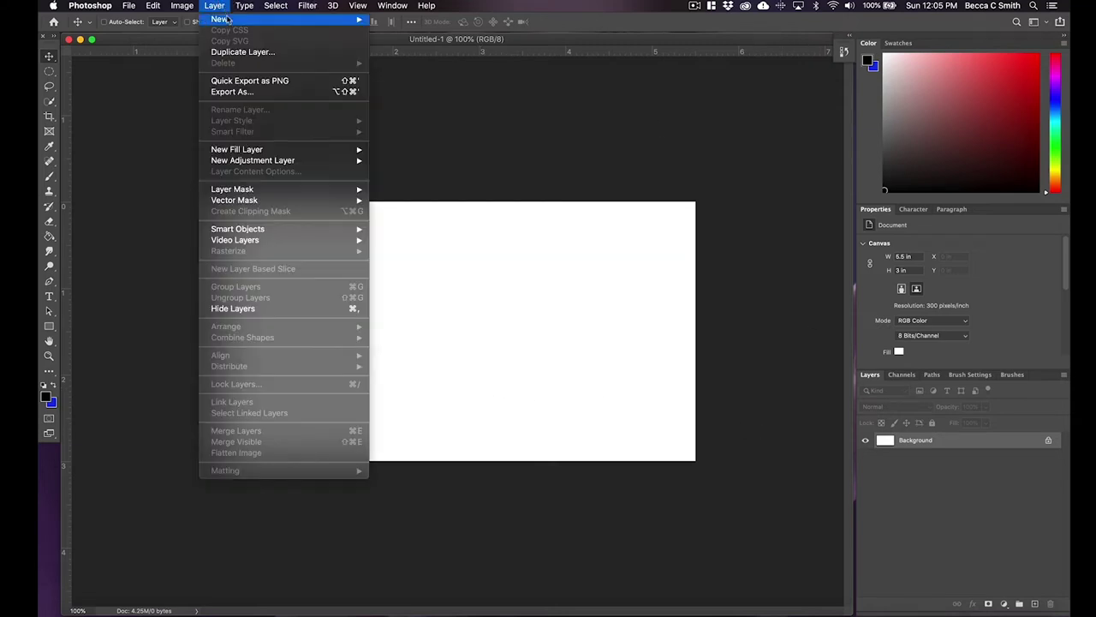
pyautogui.moveTo(220, 19)
pyautogui.click(390, 21)
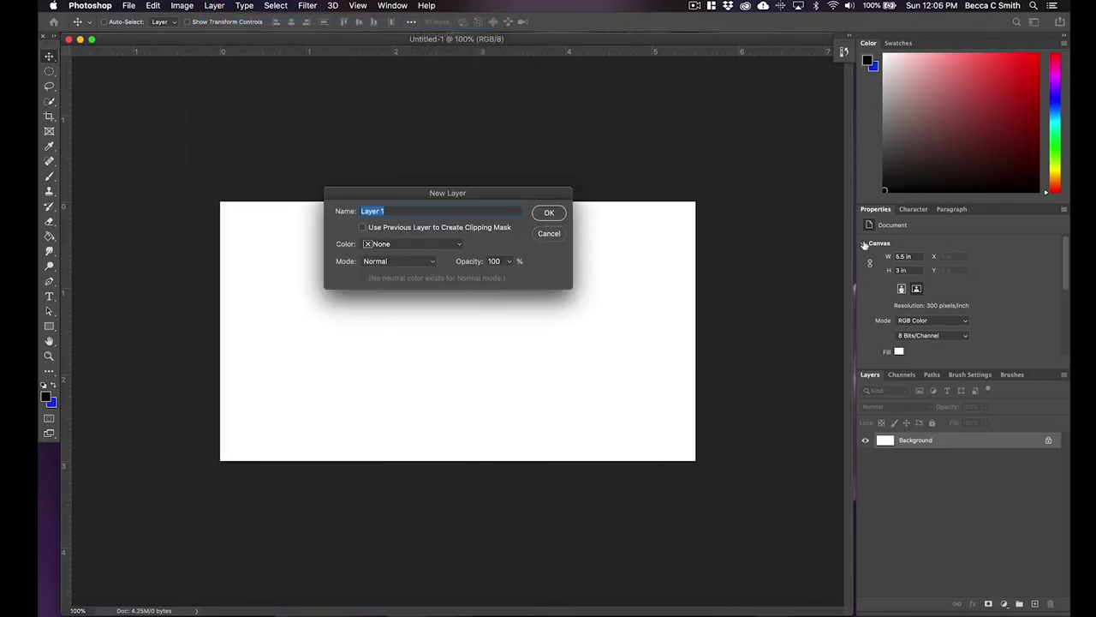
pyautogui.click(549, 212)
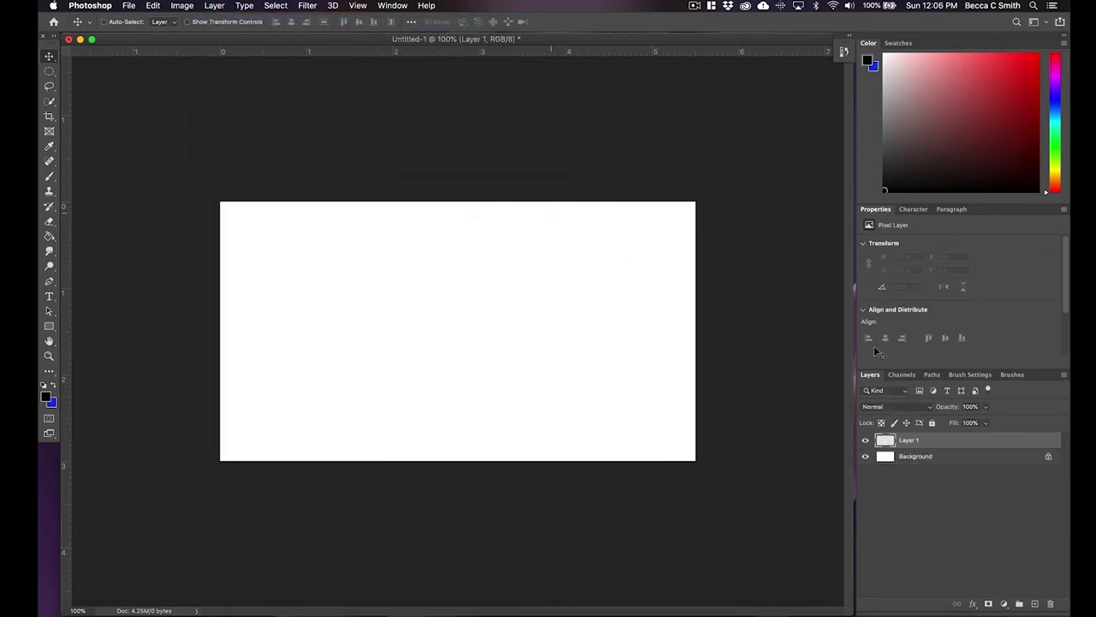
pyautogui.doubleClick(984, 460)
pyautogui.click(545, 214)
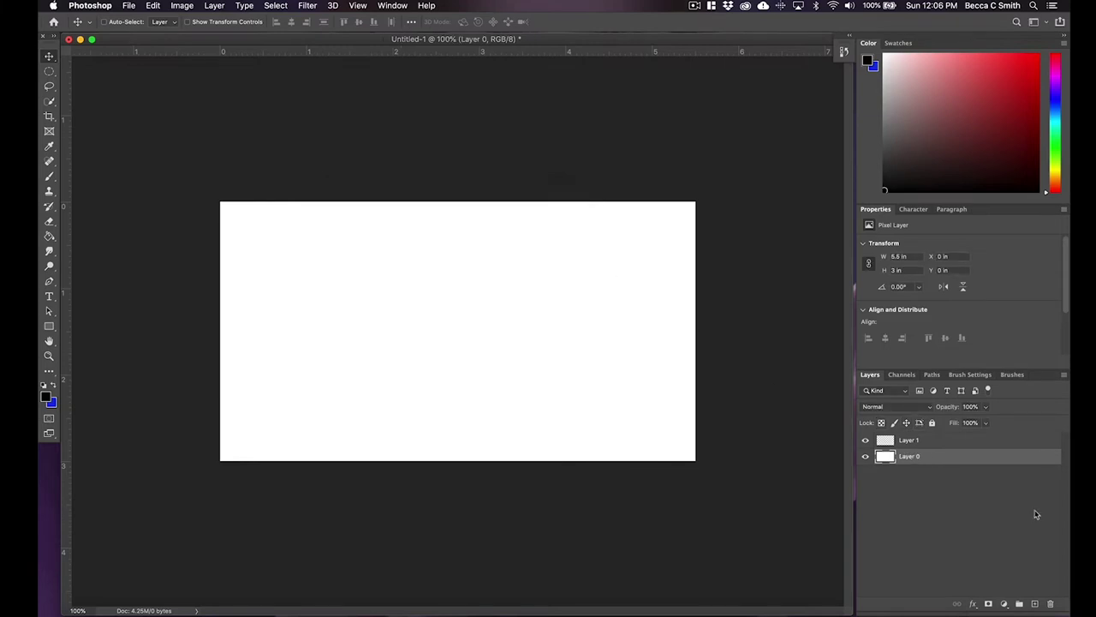
pyautogui.click(1051, 604)
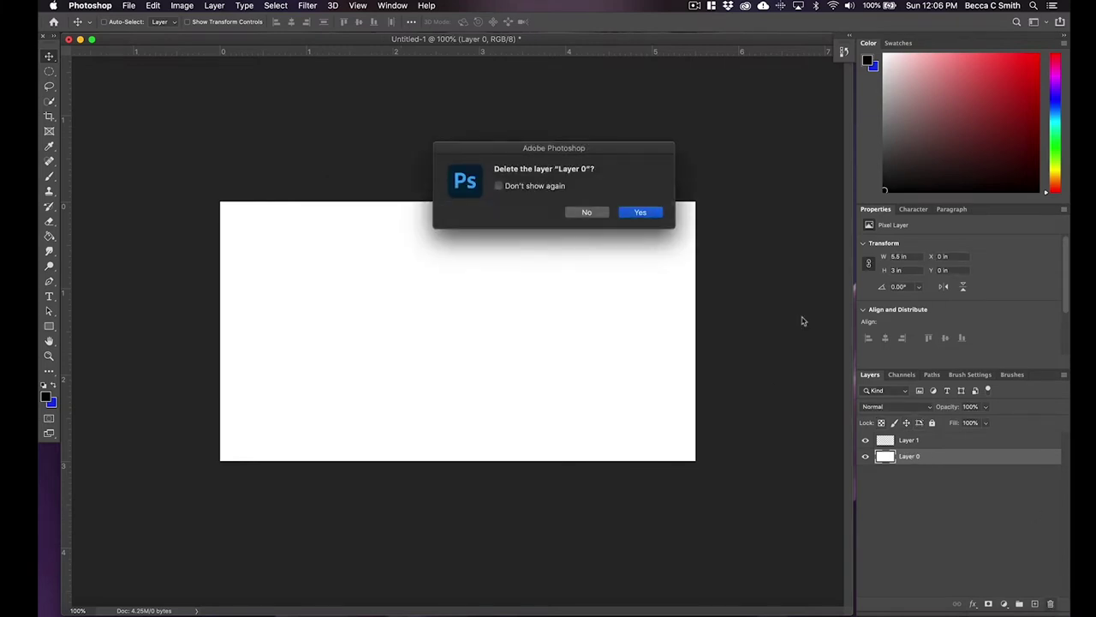
pyautogui.click(648, 216)
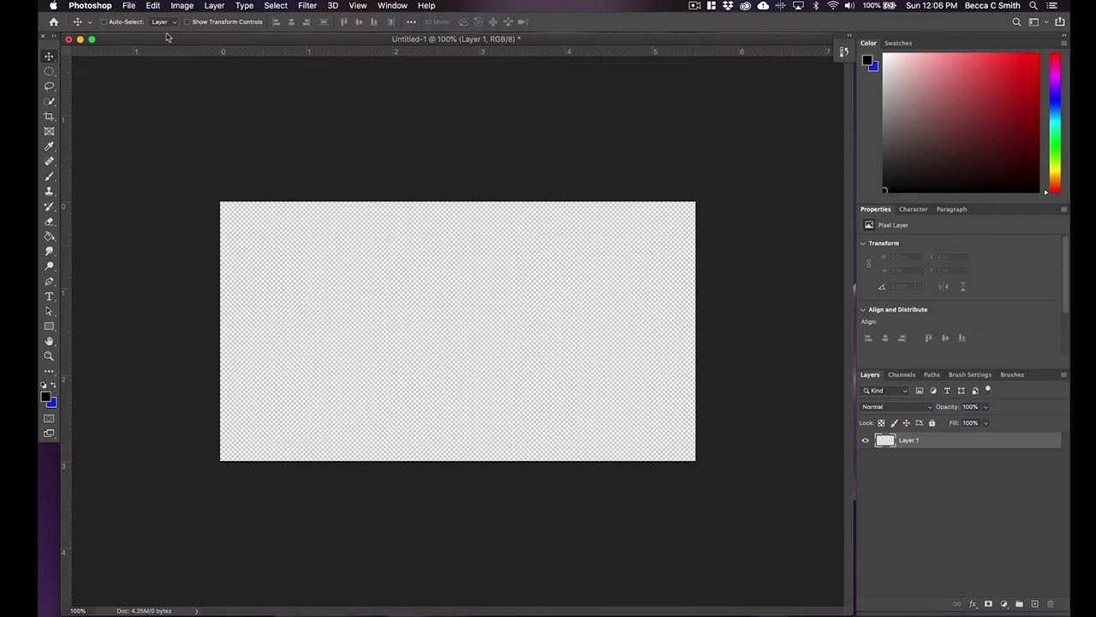
# - Place Buffy Angel Red Bubble.png from Tutorial assets as an embedded image
pyautogui.click(129, 6)
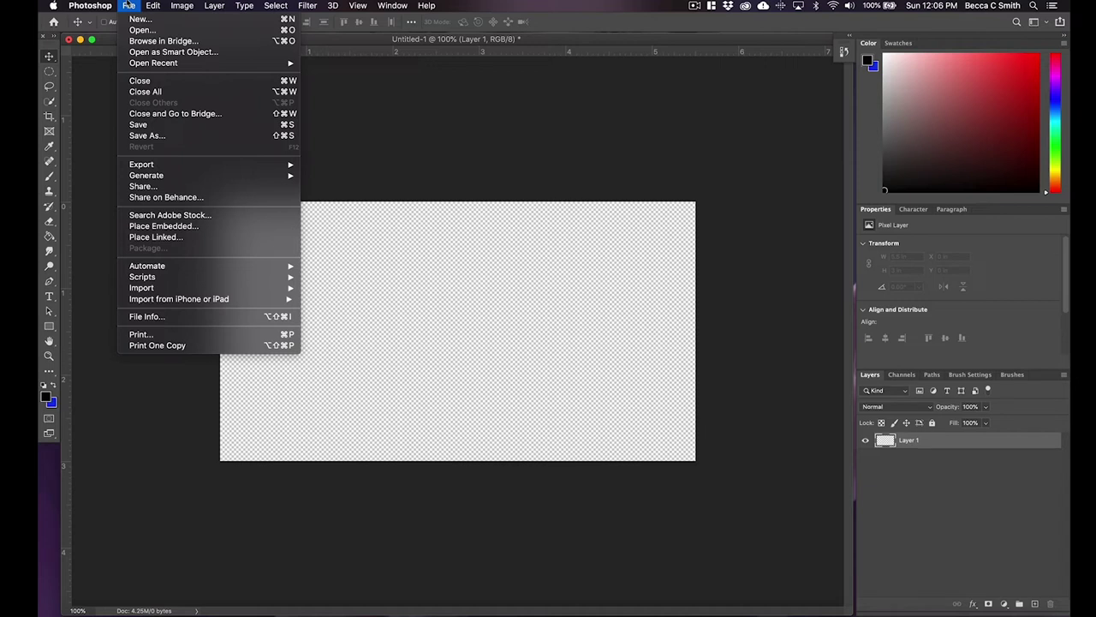
pyautogui.click(178, 229)
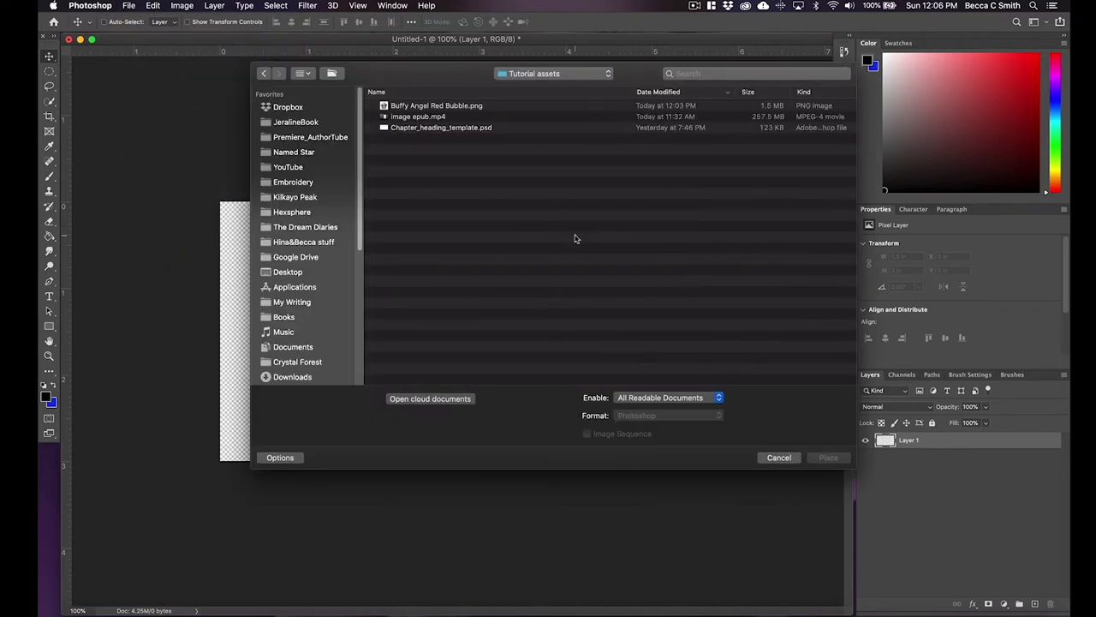
pyautogui.click(434, 107)
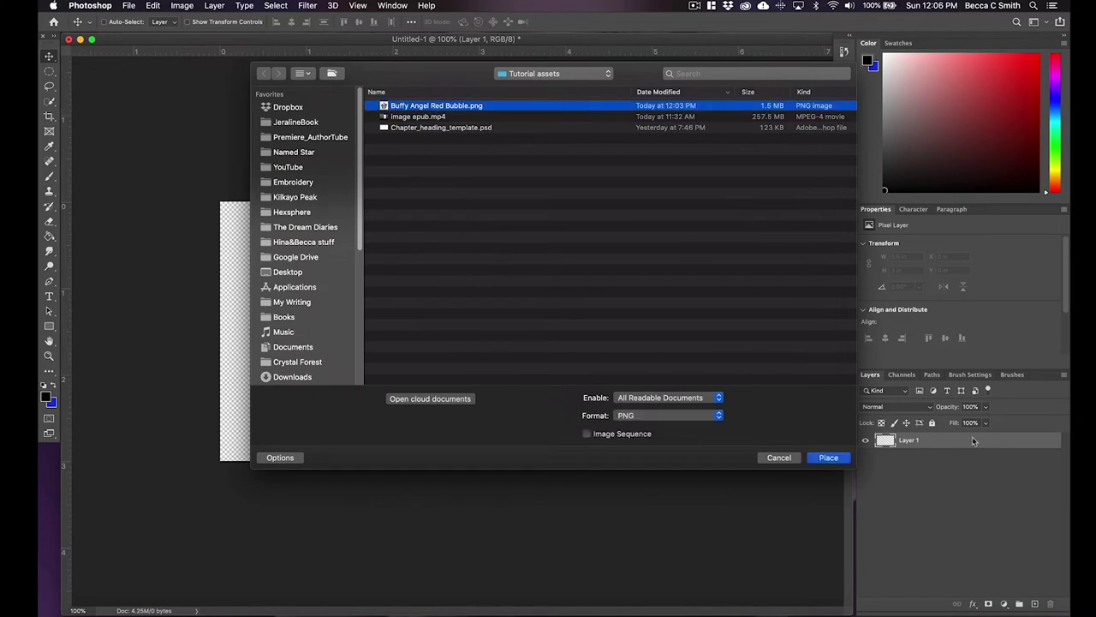
pyautogui.click(843, 458)
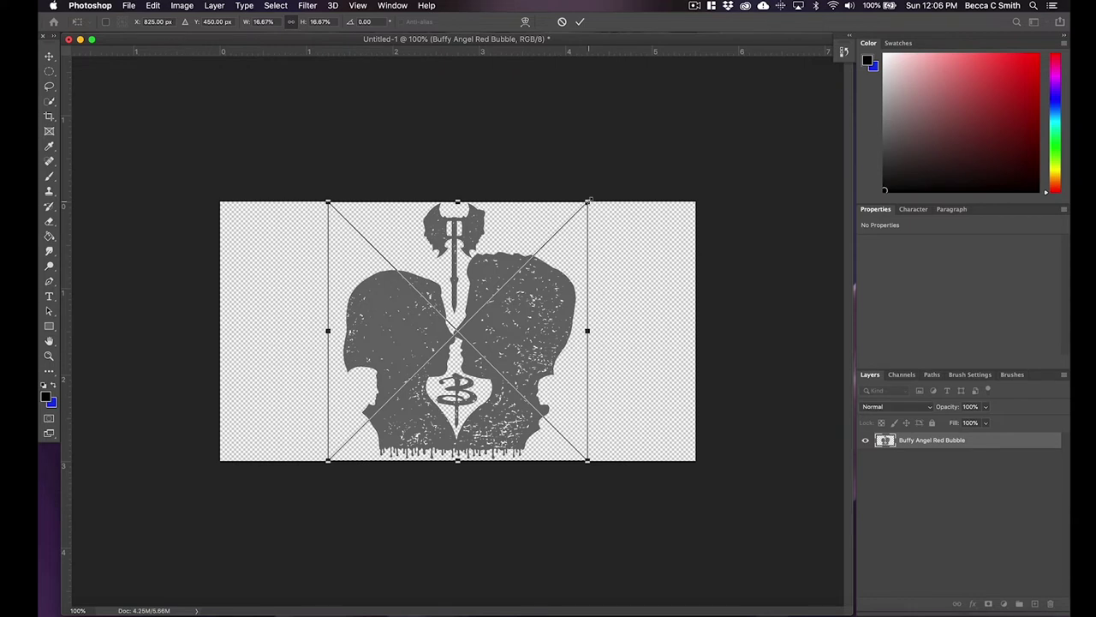
# - Scale the silhouette down to about 2.0 × 2.2 in, move it up and right, and commit
pyautogui.moveTo(588, 200); pyautogui.dragTo(523, 272)
pyautogui.moveTo(474, 351); pyautogui.dragTo(512, 288)
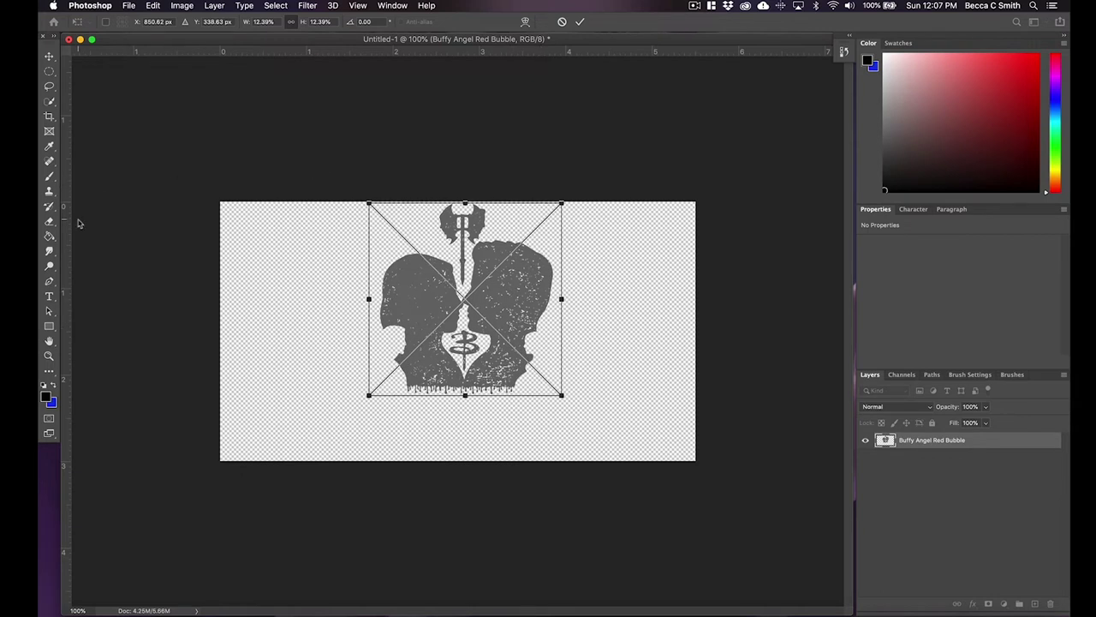
pyautogui.click(49, 295)
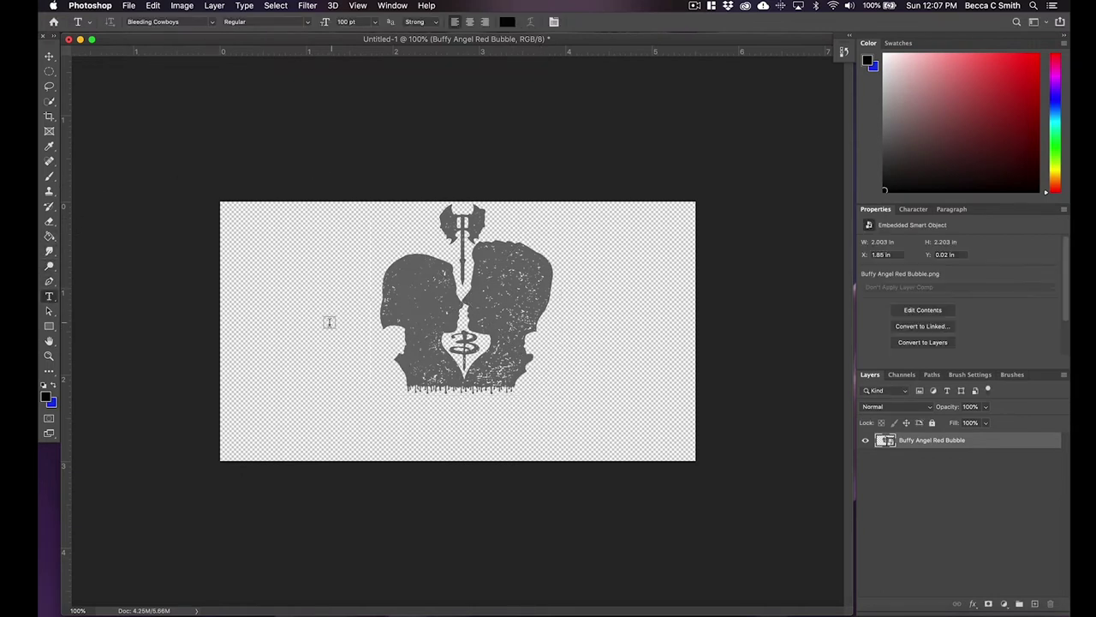
# - Add 'Chapter 1' text at 60 pt and move it left and down
pyautogui.click(329, 368)
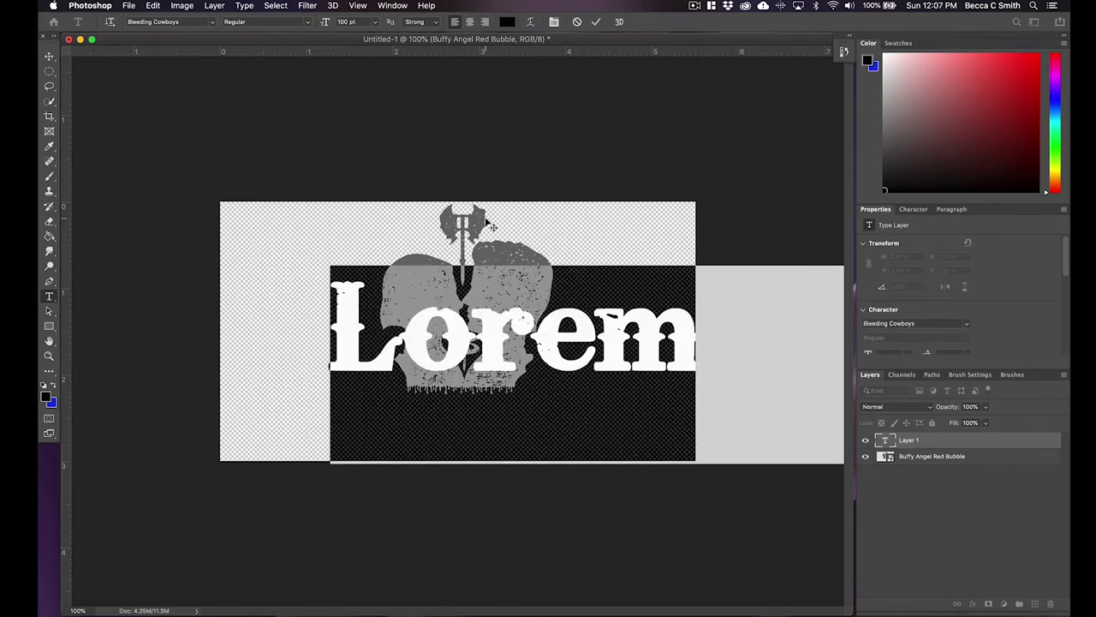
pyautogui.click(373, 23)
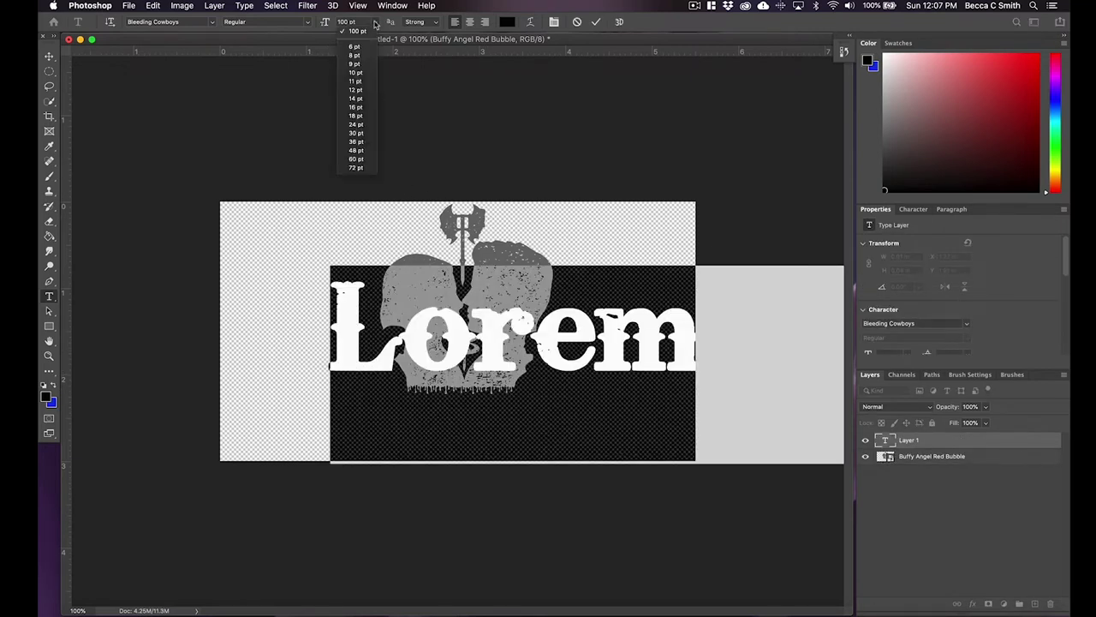
pyautogui.click(355, 158)
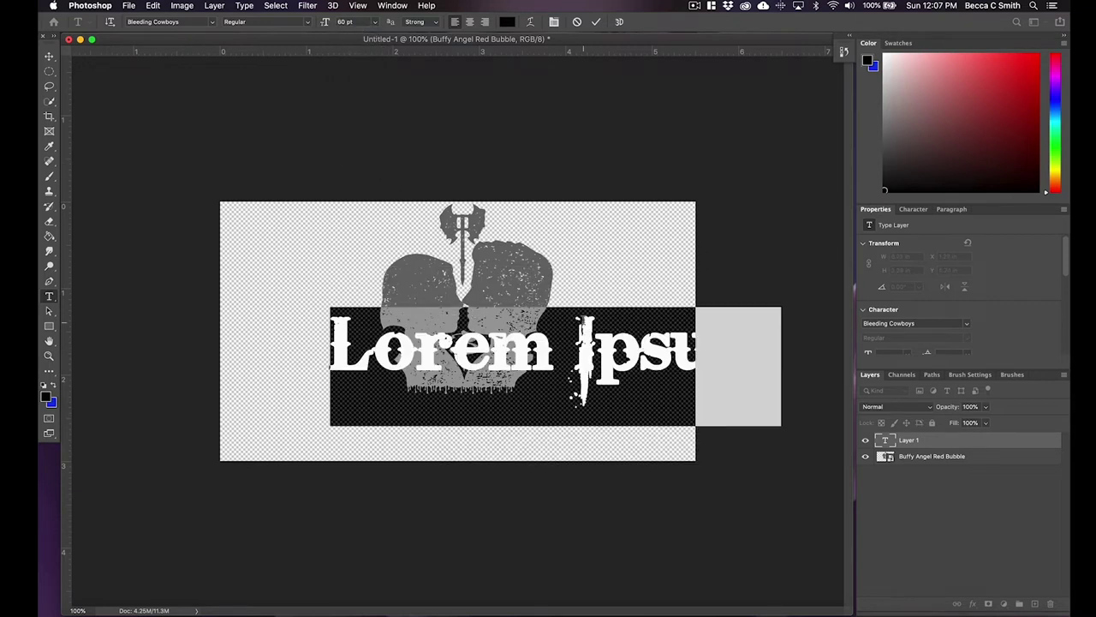
pyautogui.write('Chapter')
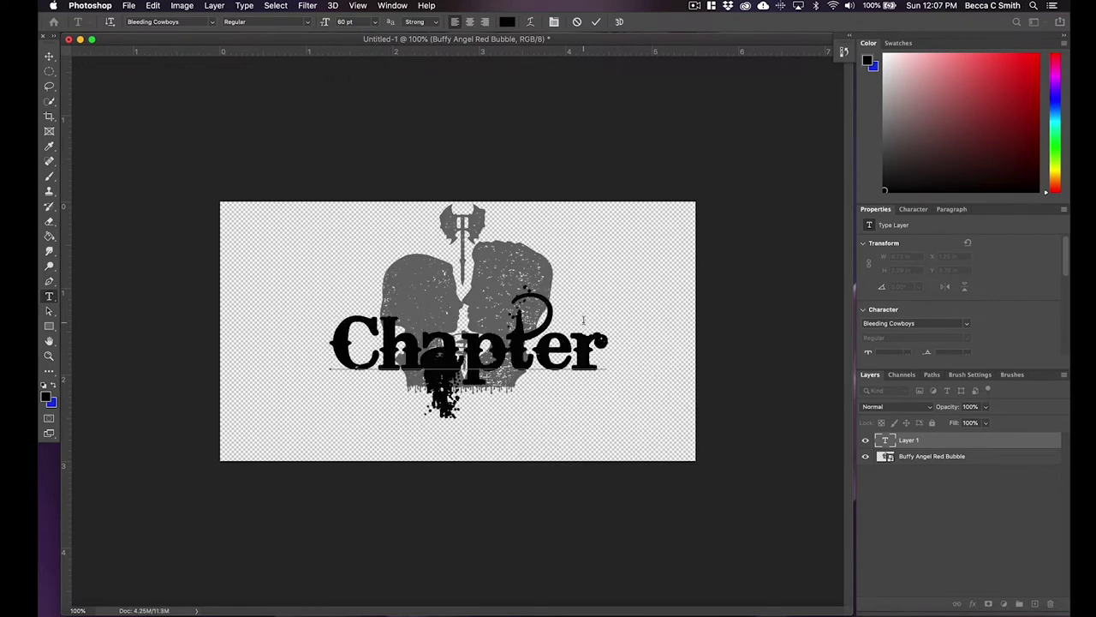
pyautogui.write(' 1')
pyautogui.click(48, 56)
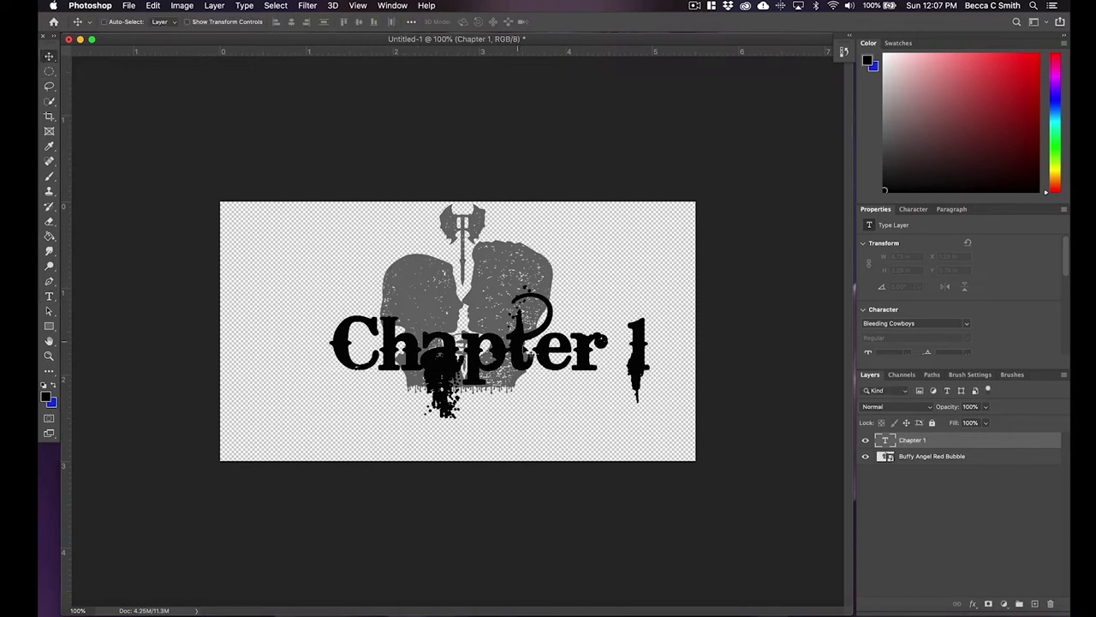
pyautogui.moveTo(566, 318); pyautogui.dragTo(537, 355)
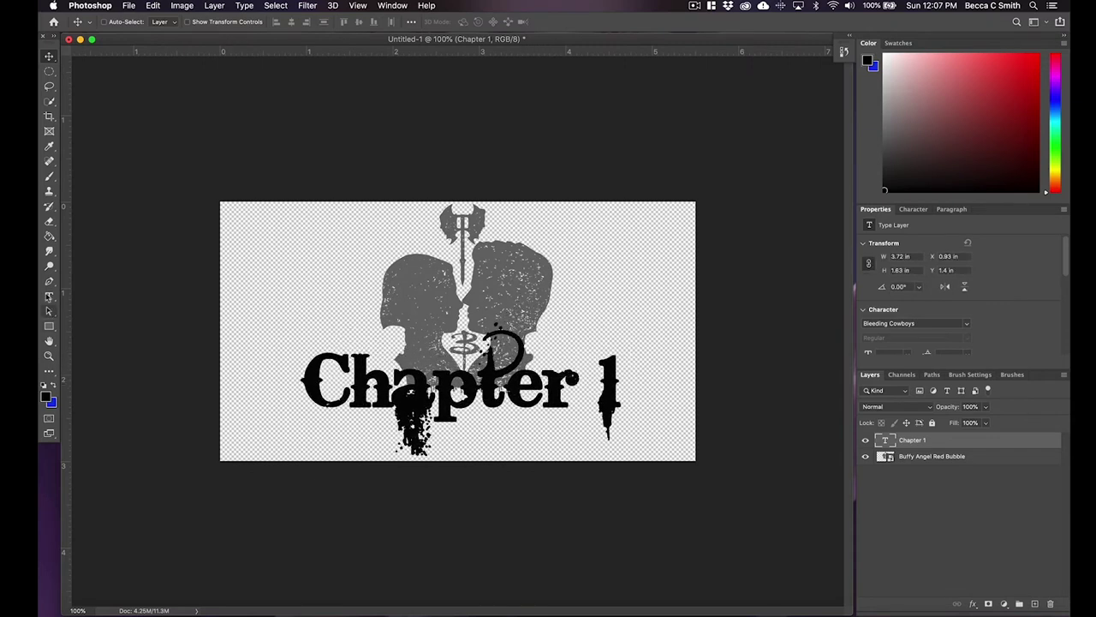
# - Shrink the Chapter 1 text to 48 pt and move it down and right
pyautogui.press('t')
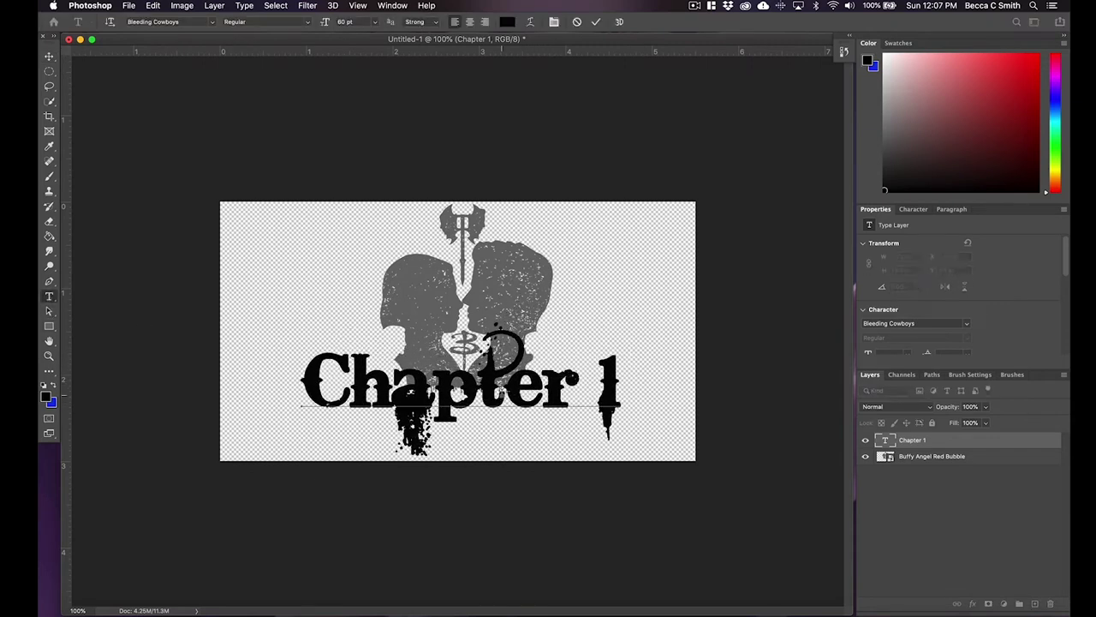
pyautogui.hotkey('ctrl', 'a')
pyautogui.click(375, 23)
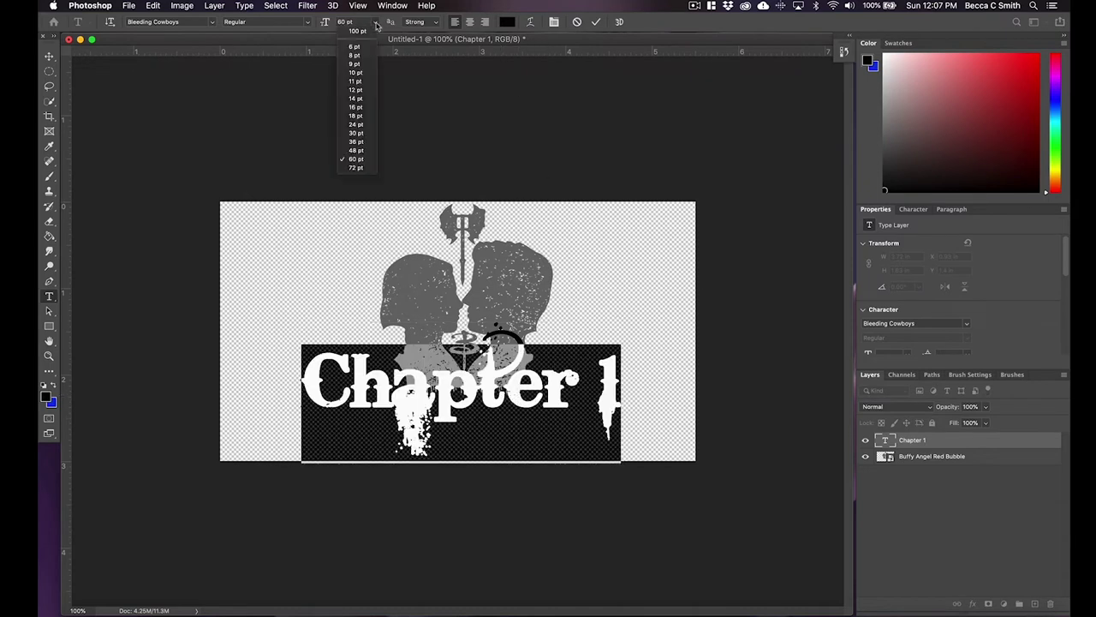
pyautogui.click(370, 151)
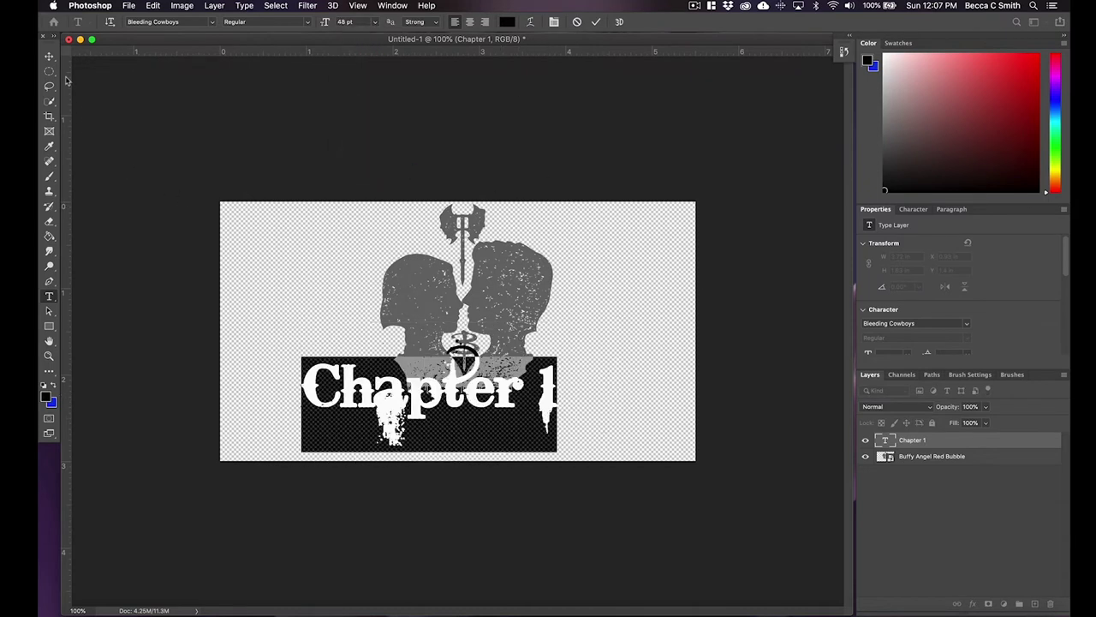
pyautogui.click(48, 57)
pyautogui.moveTo(421, 358); pyautogui.dragTo(497, 375)
# - Enlarge the initial C to 72 pt and the 1 to 100 pt
pyautogui.press('t')
pyautogui.moveTo(386, 428); pyautogui.dragTo(356, 382)
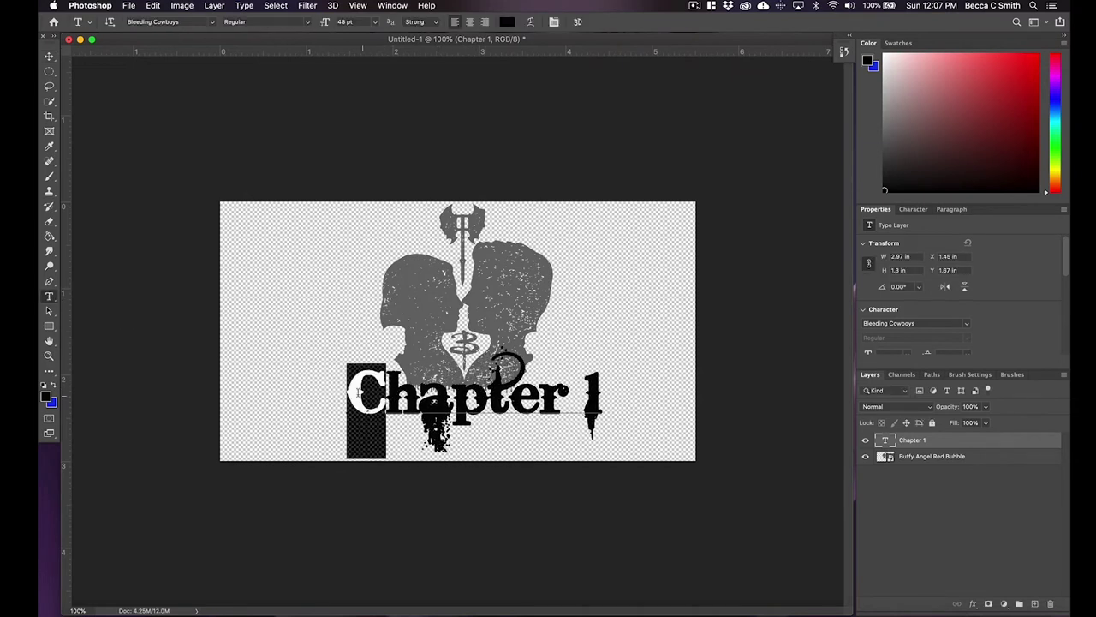
pyautogui.click(375, 21)
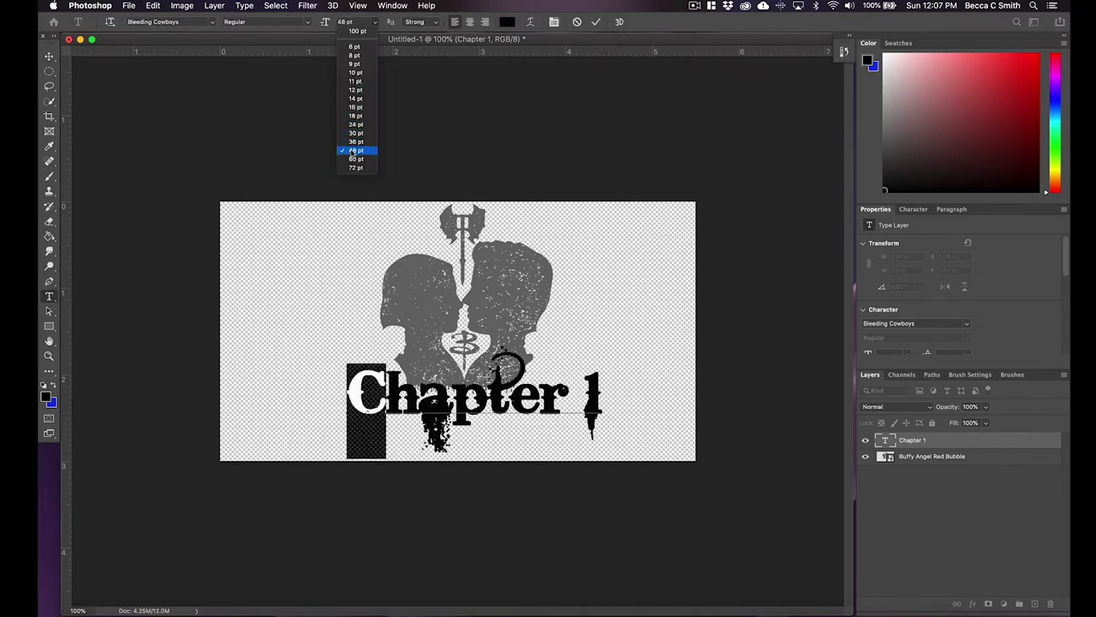
pyautogui.click(354, 168)
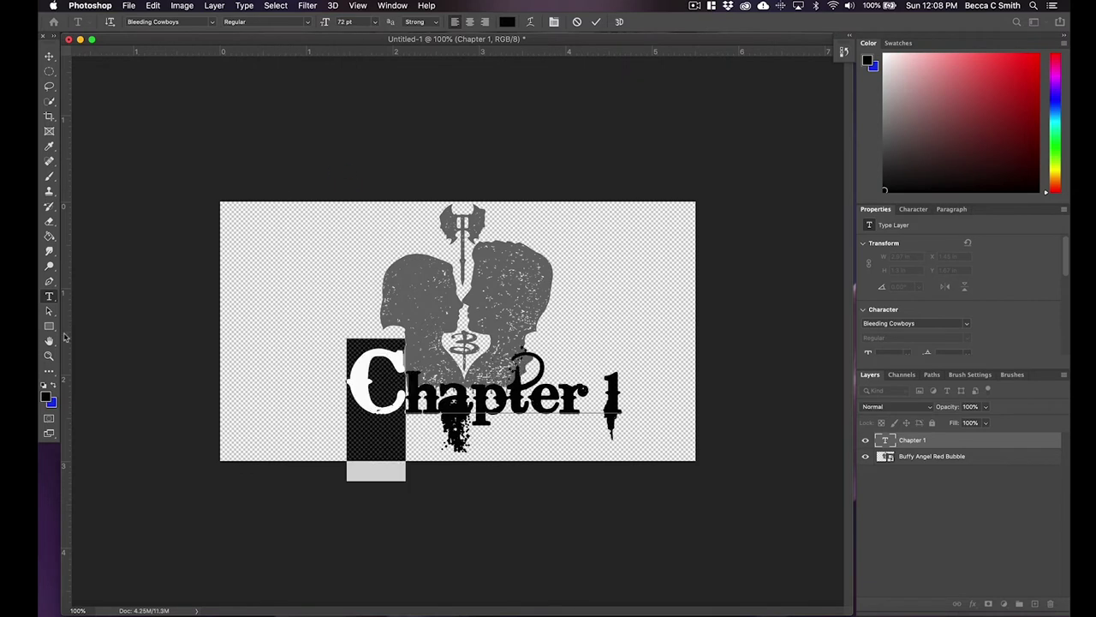
pyautogui.moveTo(604, 398); pyautogui.dragTo(623, 398)
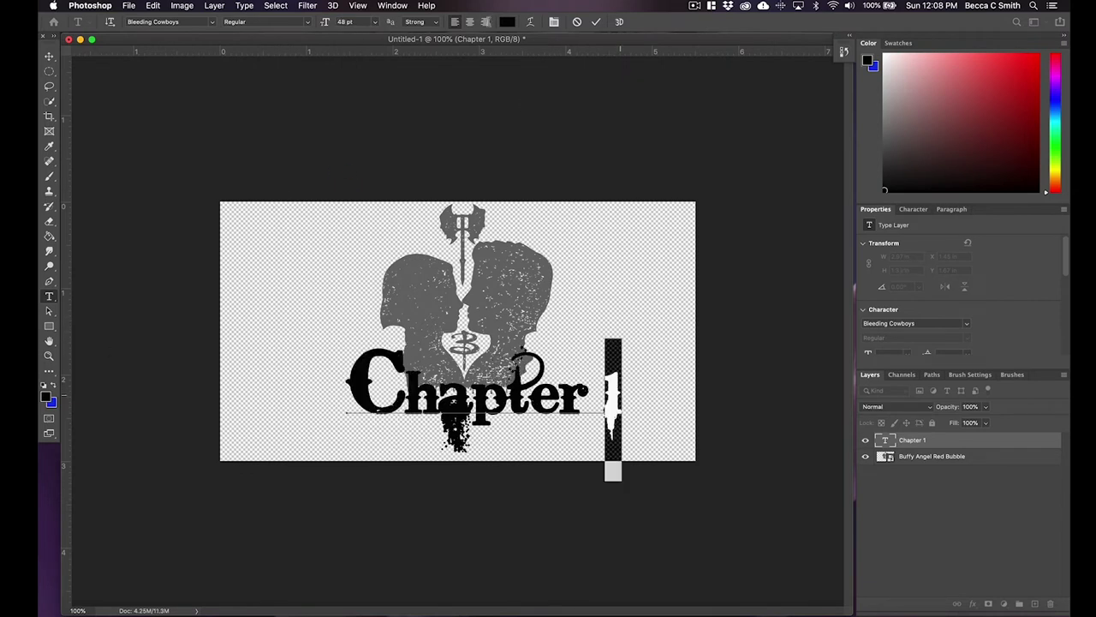
pyautogui.doubleClick(342, 21)
pyautogui.write('100')
pyautogui.press('Return')
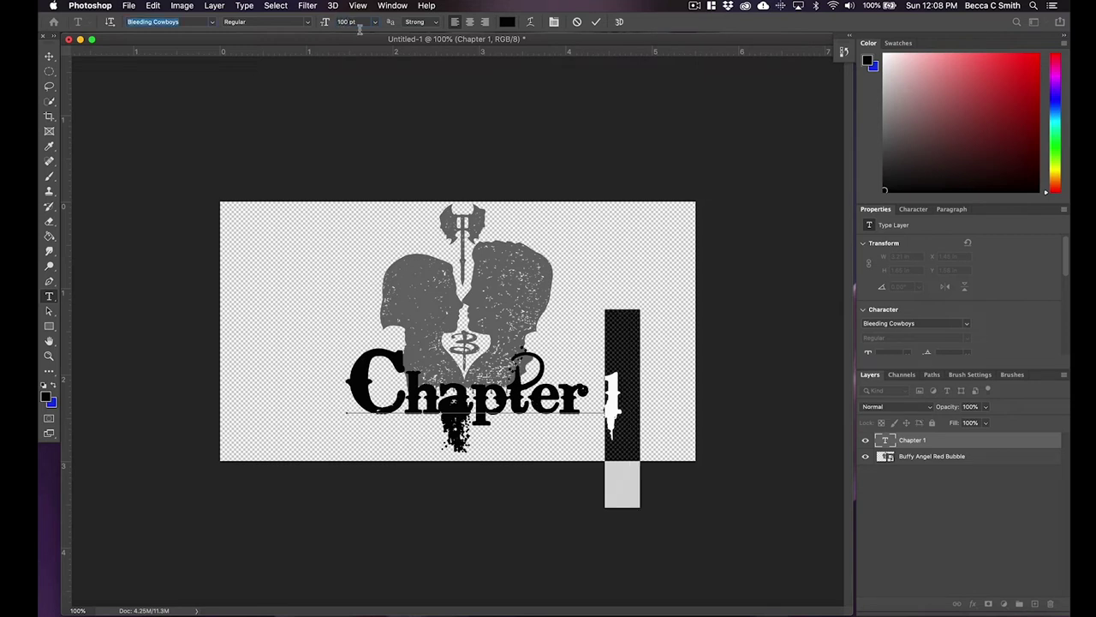
# - Shift the whole Chapter 1 text layer slightly left
pyautogui.press('v')
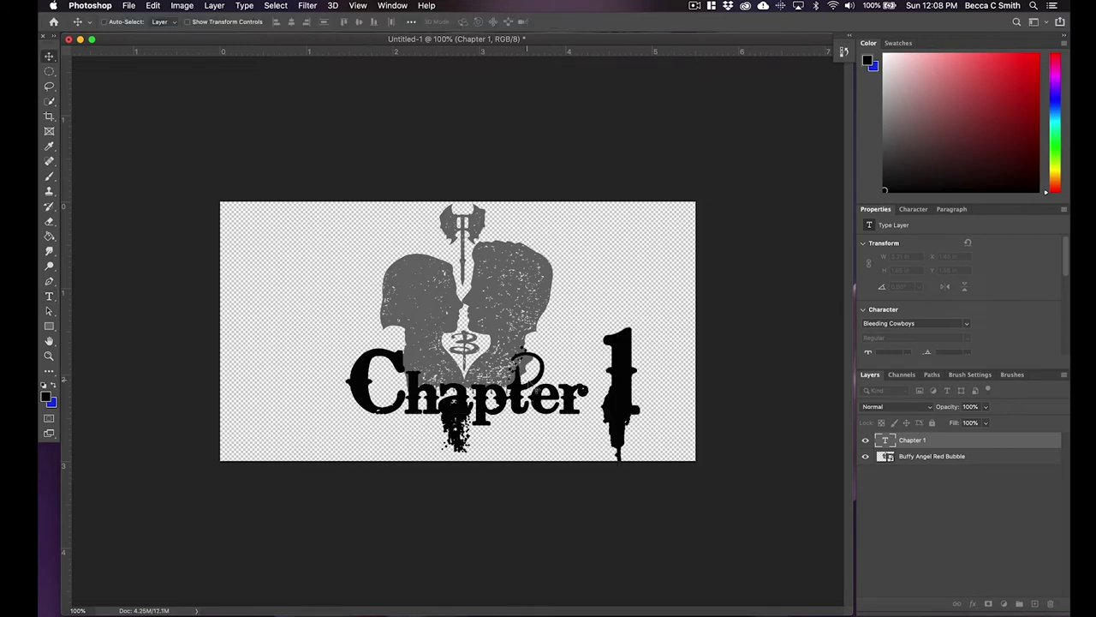
pyautogui.moveTo(572, 401); pyautogui.dragTo(549, 384)
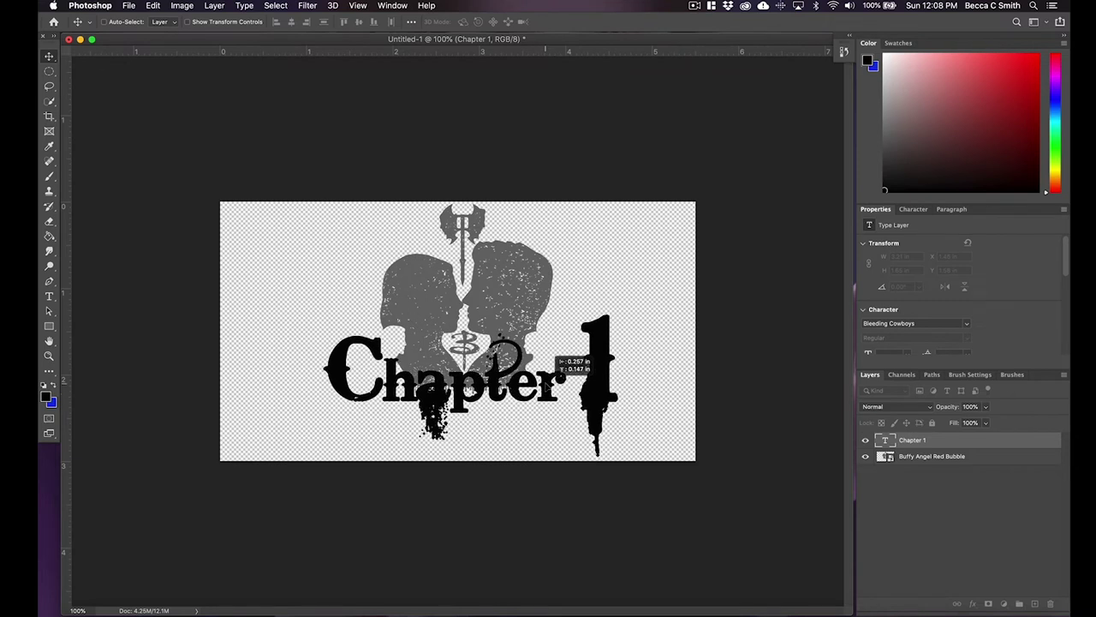
pyautogui.moveTo(549, 384); pyautogui.dragTo(540, 386)
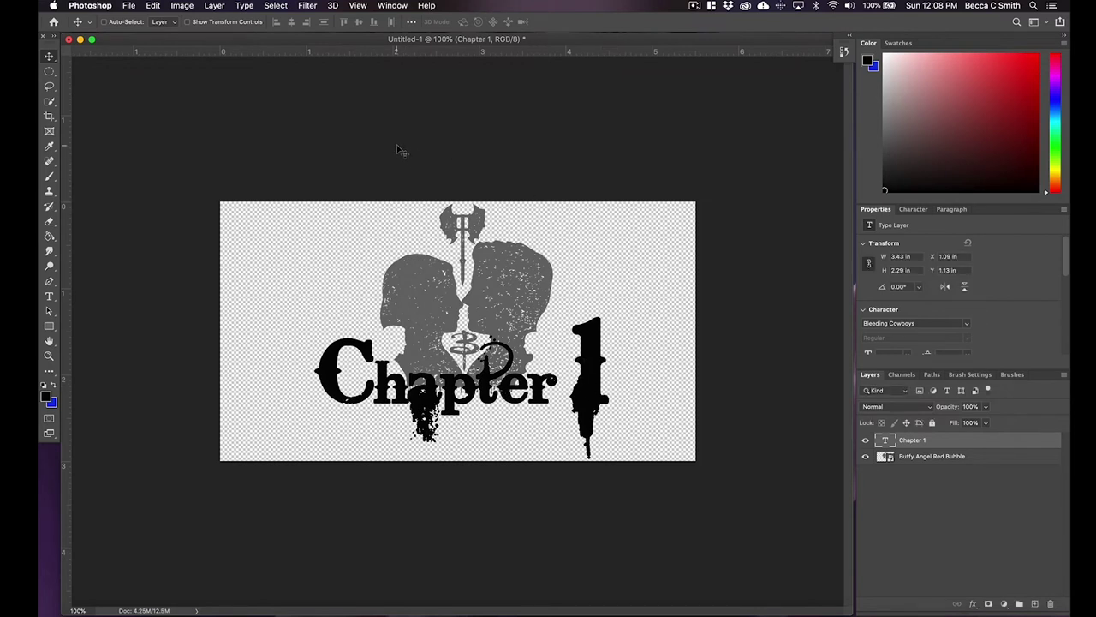
# - Set up Export As with PNG format and transparency at 1650 × 900 px
pyautogui.click(129, 5)
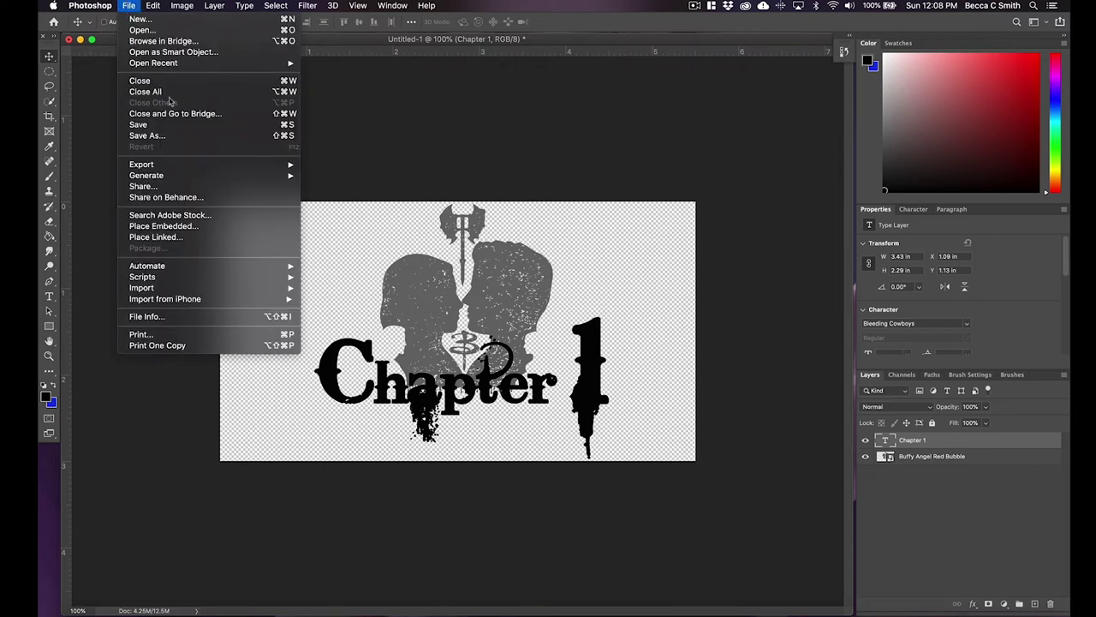
pyautogui.moveTo(137, 164)
pyautogui.click(362, 175)
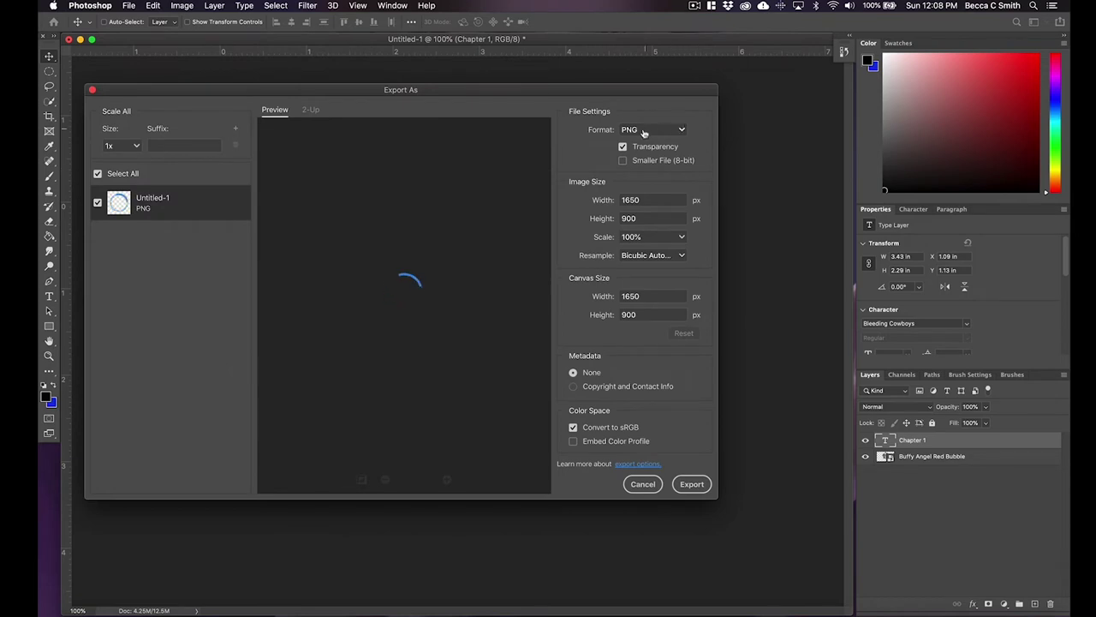
pyautogui.click(659, 132)
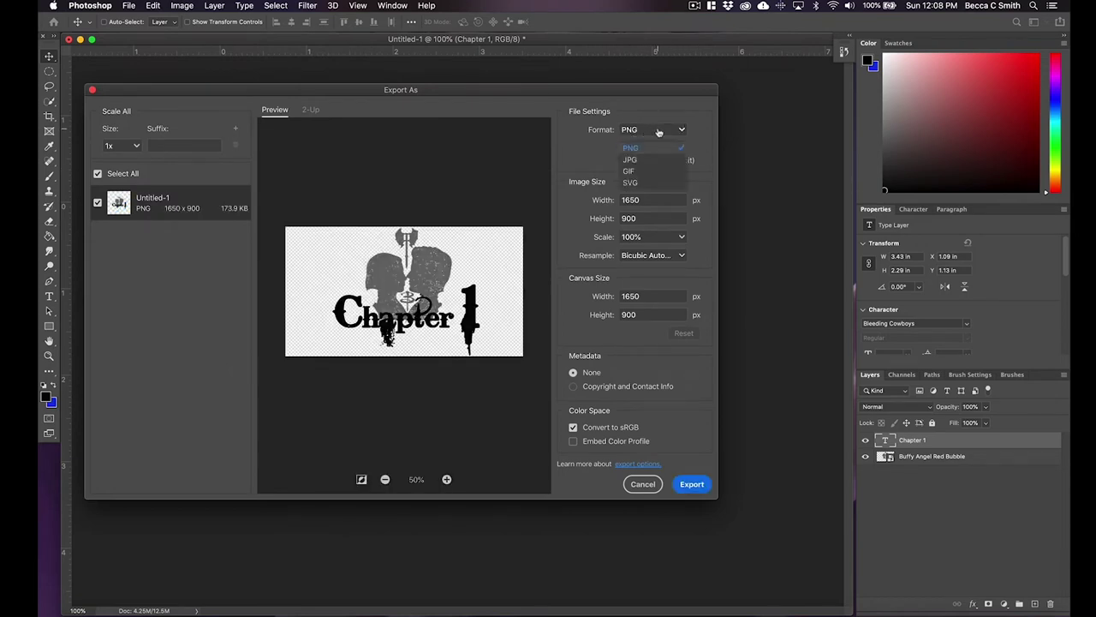
pyautogui.click(638, 148)
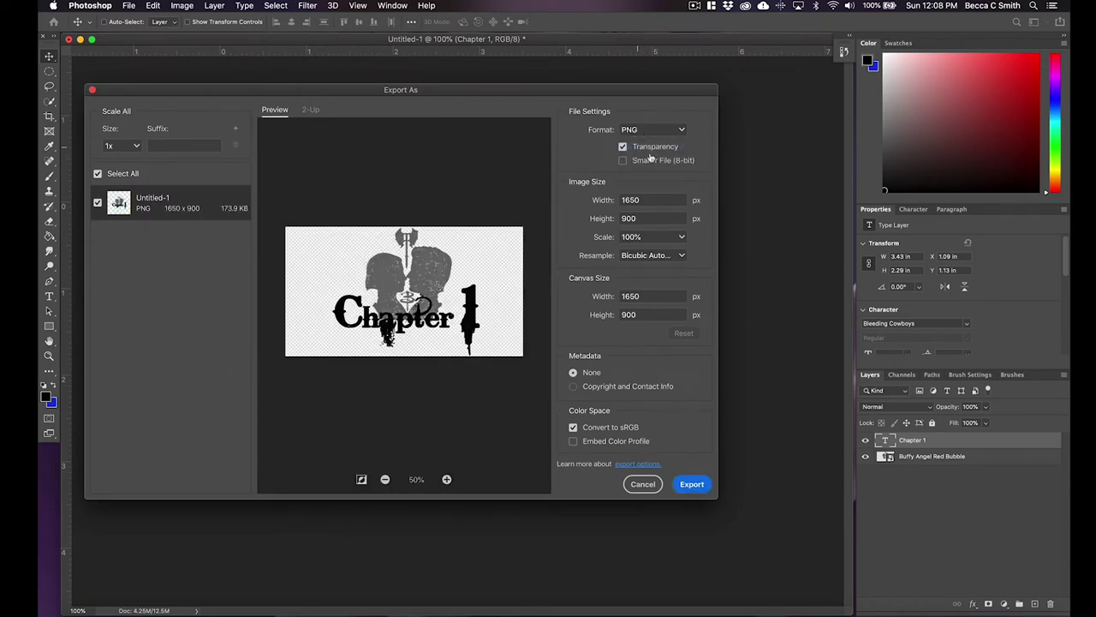
# - Export the PNG and switch to Template_Book.indd in InDesign
pyautogui.click(692, 484)
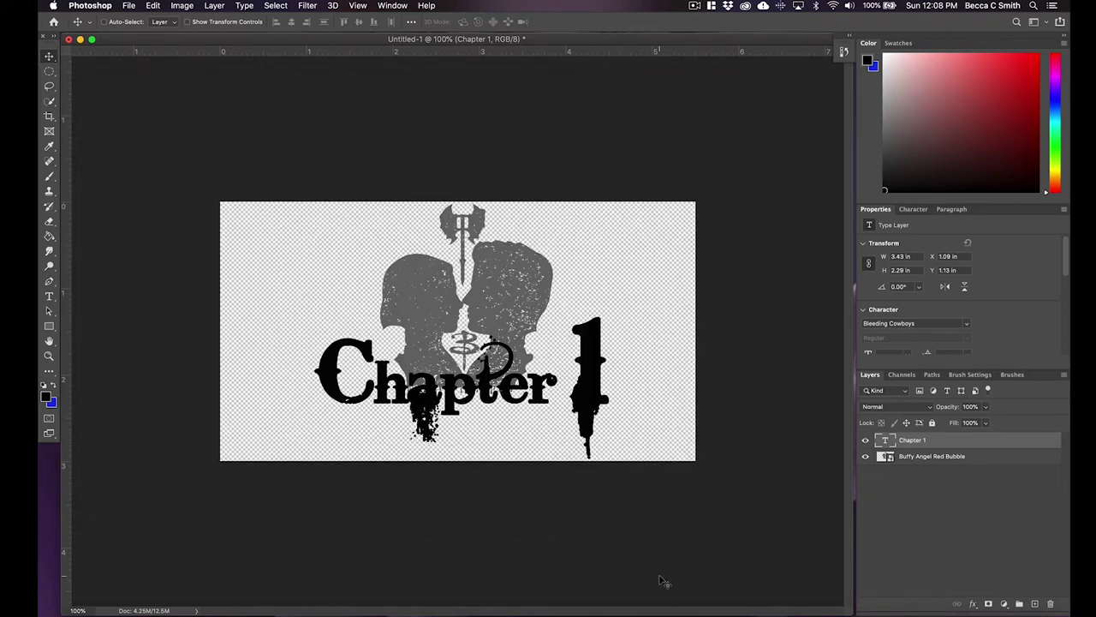
pyautogui.click(648, 611)
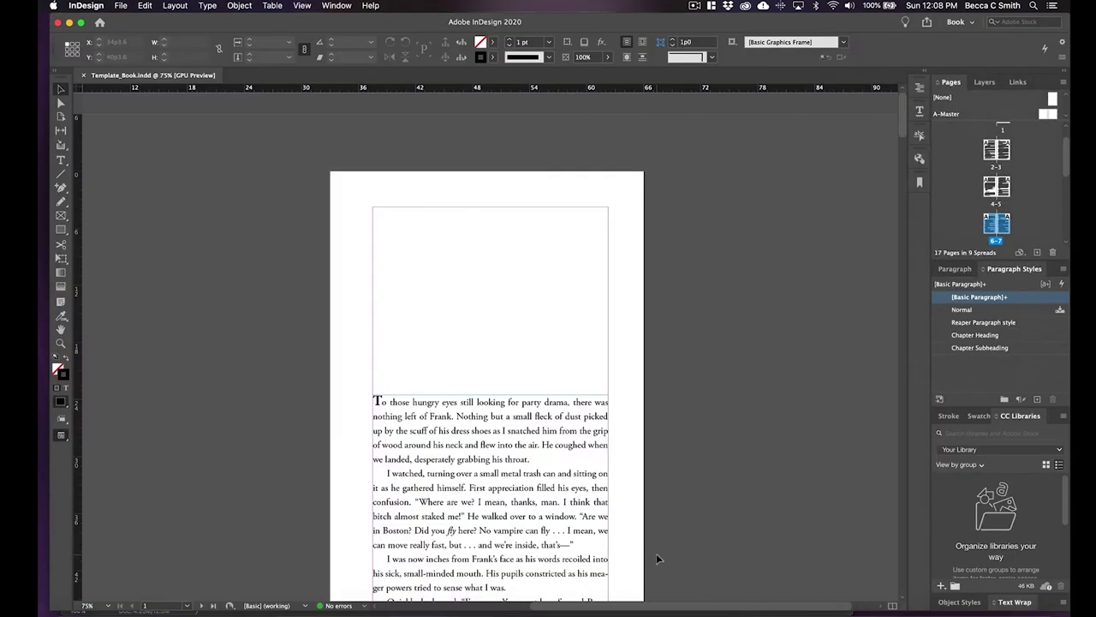
pyautogui.scroll(-3, 604, 384)
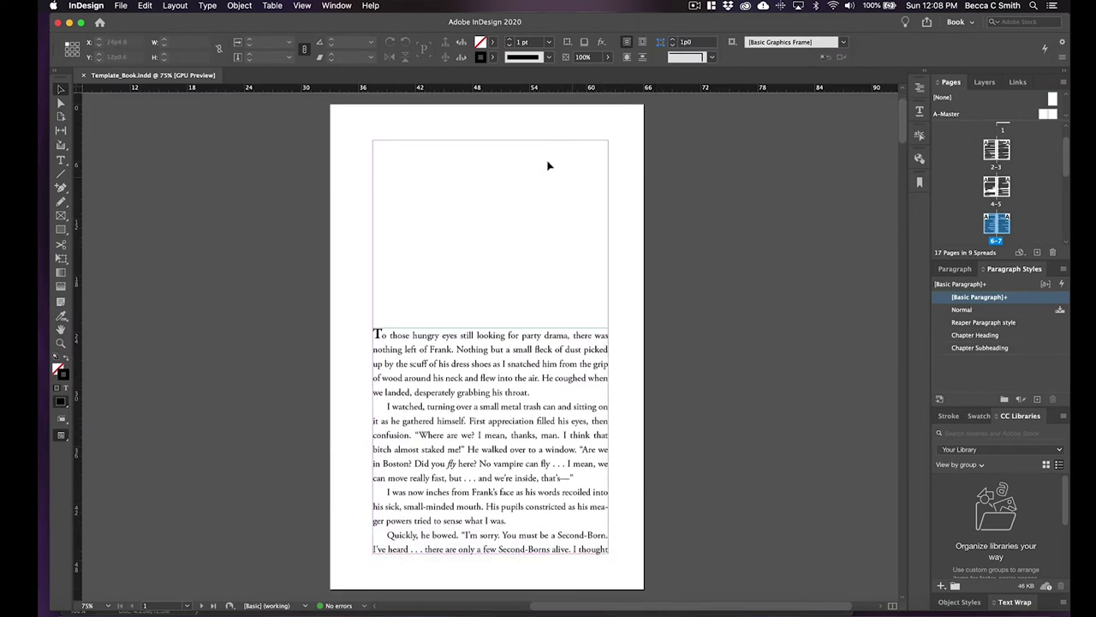
# - Load buffy chapter.png for placing on the chapter page
pyautogui.click(121, 5)
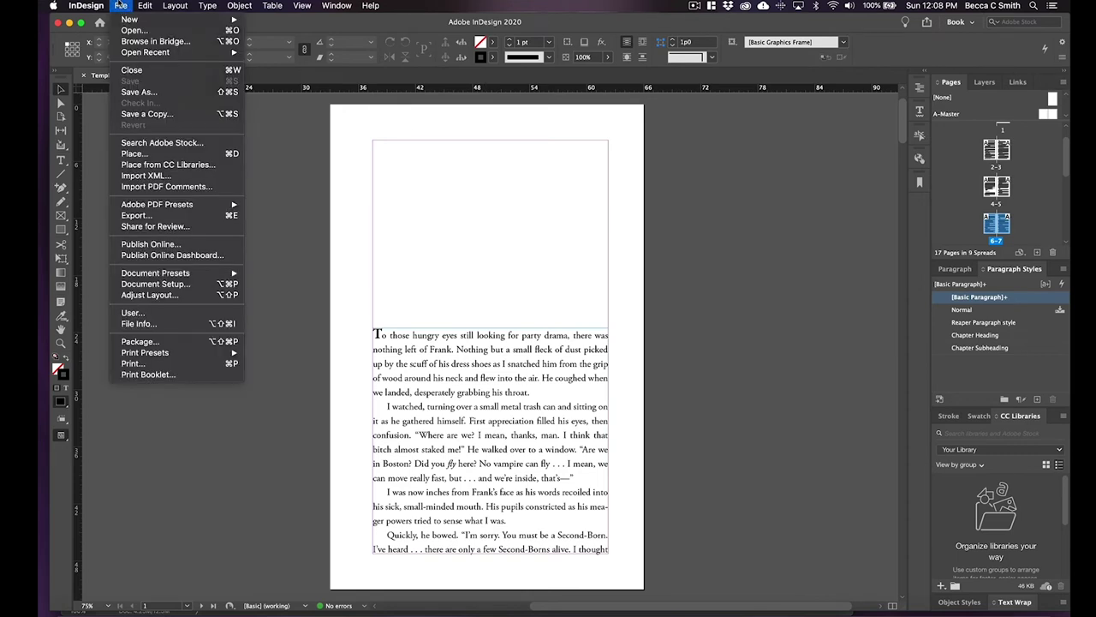
pyautogui.click(135, 153)
pyautogui.click(551, 150)
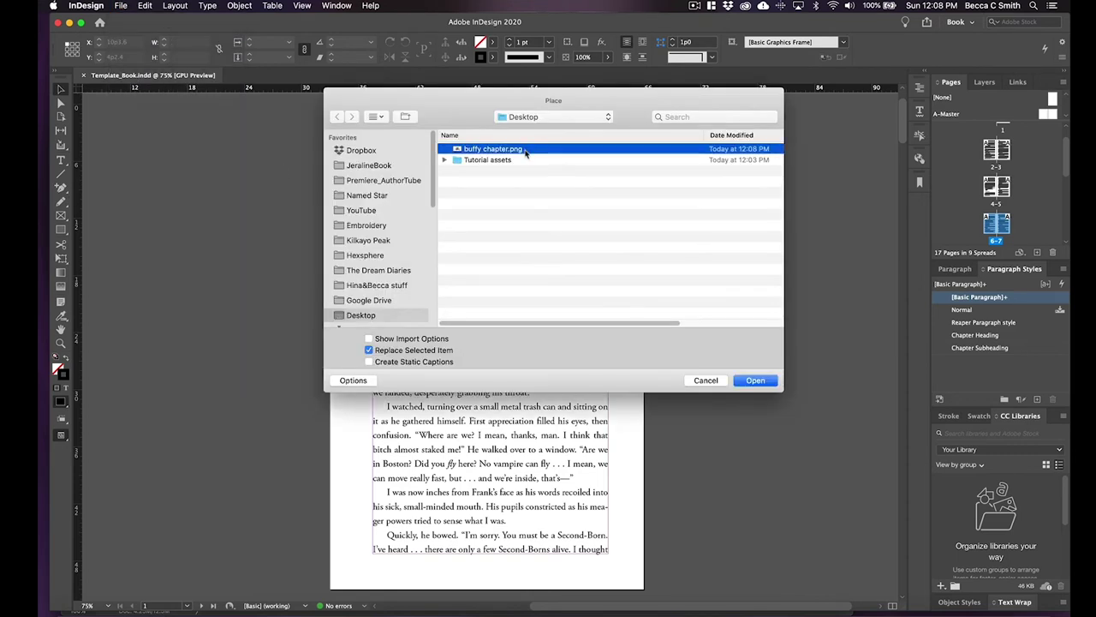
pyautogui.click(756, 380)
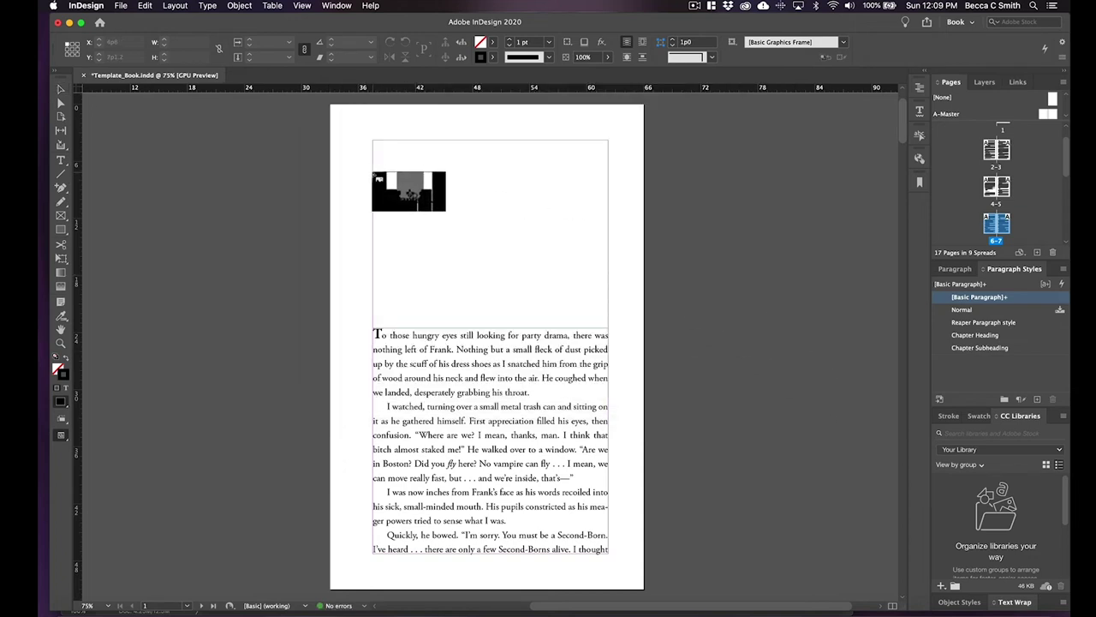
# - Place the graphic at the top of page 1 and shrink it to about 24p9 × 13p6
pyautogui.click(374, 172)
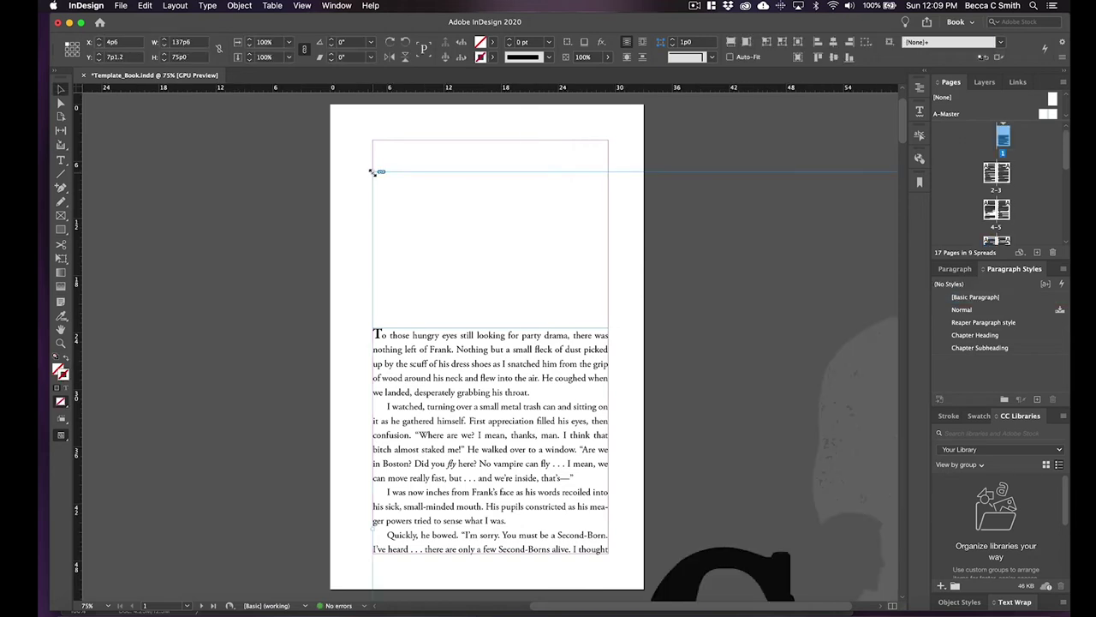
pyautogui.press('super+minus')
pyautogui.press('super+minus')
pyautogui.press('super+minus')
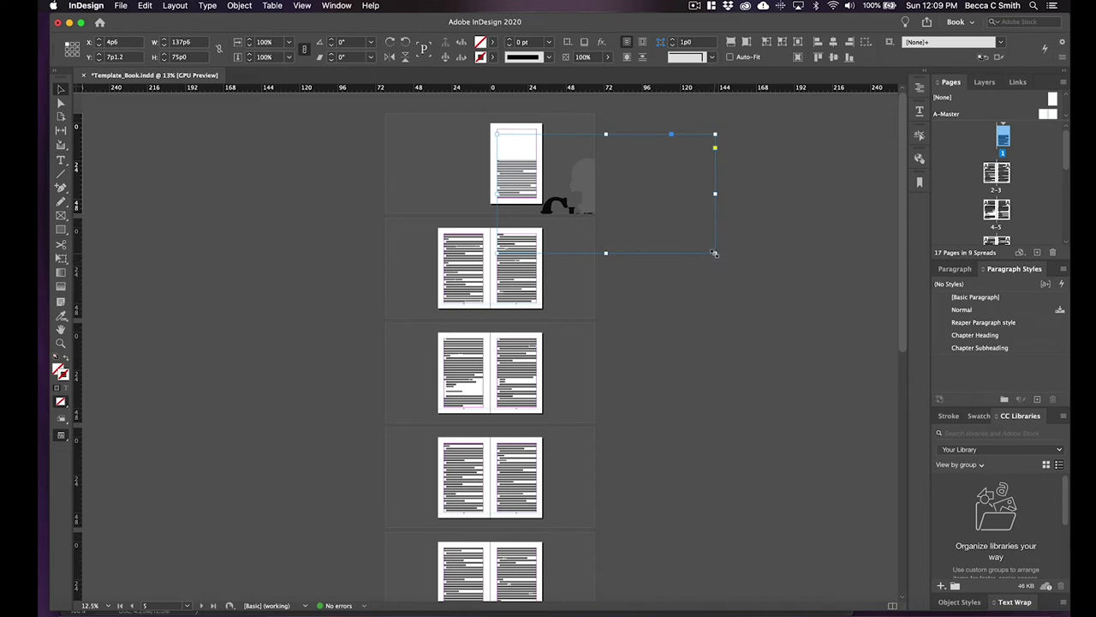
pyautogui.moveTo(715, 253); pyautogui.dragTo(537, 156)
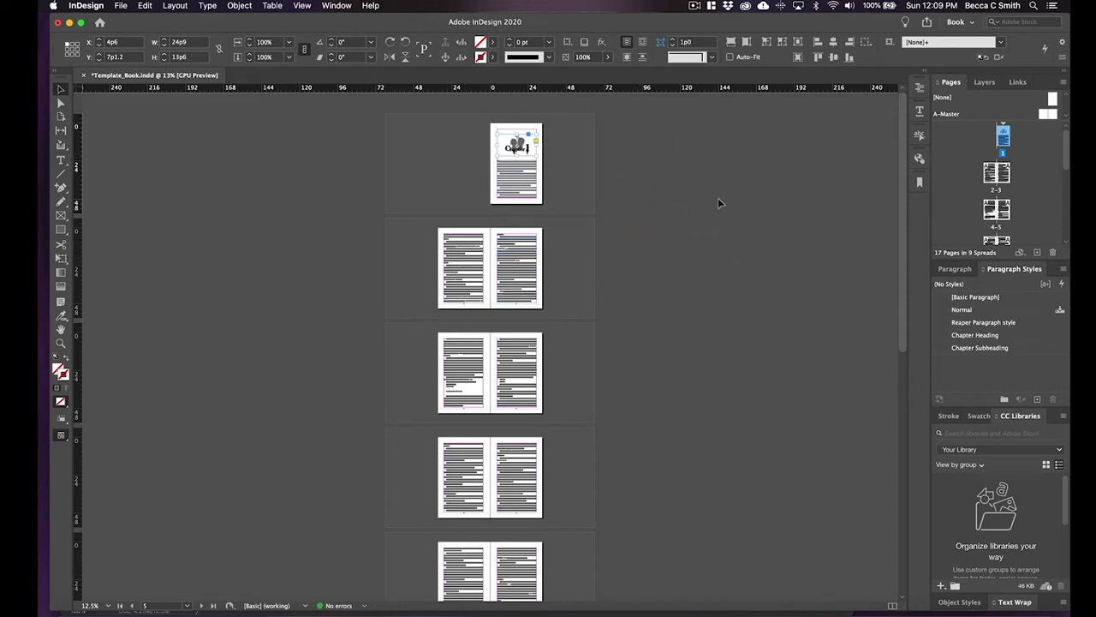
pyautogui.press('super+equal')
pyautogui.press('super+equal')
pyautogui.press('super+equal')
pyautogui.press('super+equal')
pyautogui.press('super+equal')
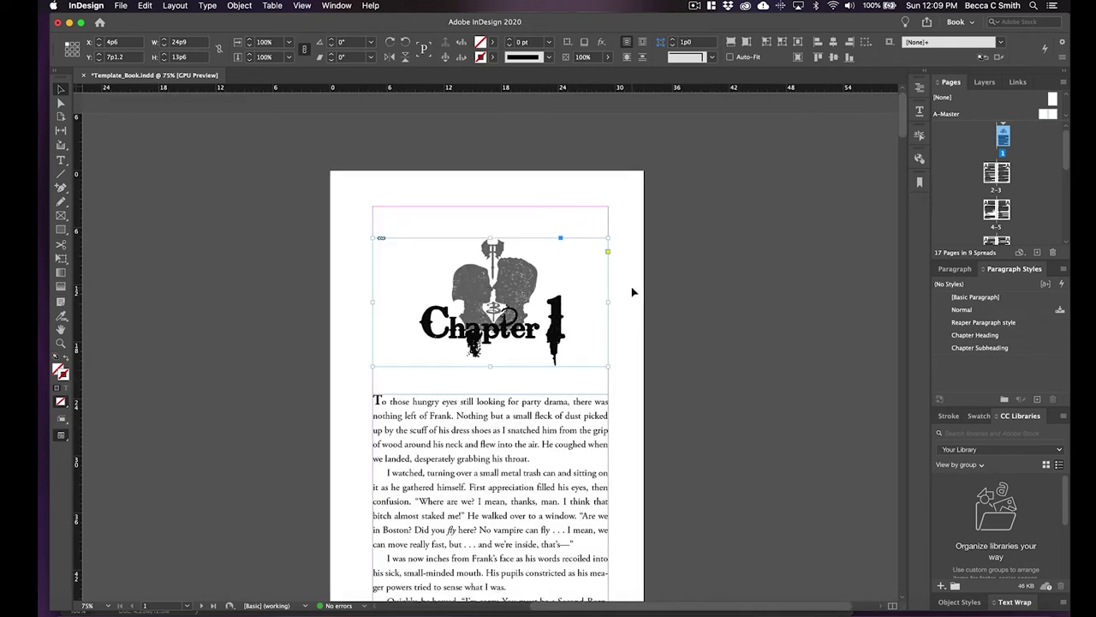
# - Nudge the graphic to X 4p6, Y 6p10.2 and anchor it to the body text start
pyautogui.press('Up')
pyautogui.press('Up')
pyautogui.press('Up')
pyautogui.press('Up')
pyautogui.press('Up')
pyautogui.press('Up')
pyautogui.press('Up')
pyautogui.press('Up')
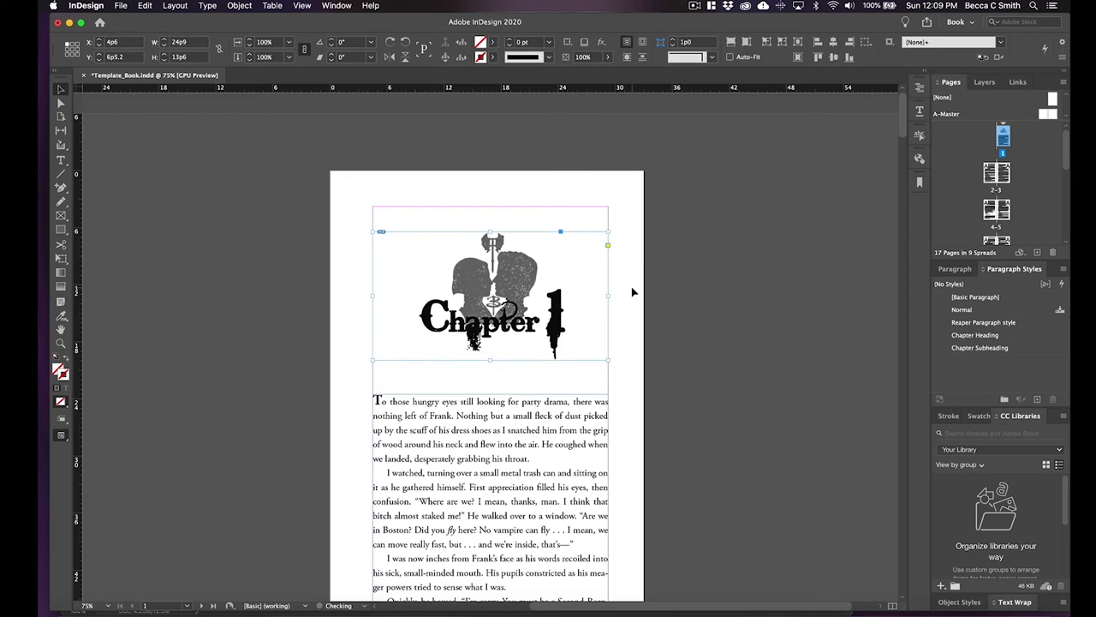
pyautogui.press('Down')
pyautogui.press('Down')
pyautogui.press('Down')
pyautogui.press('Down')
pyautogui.press('Down')
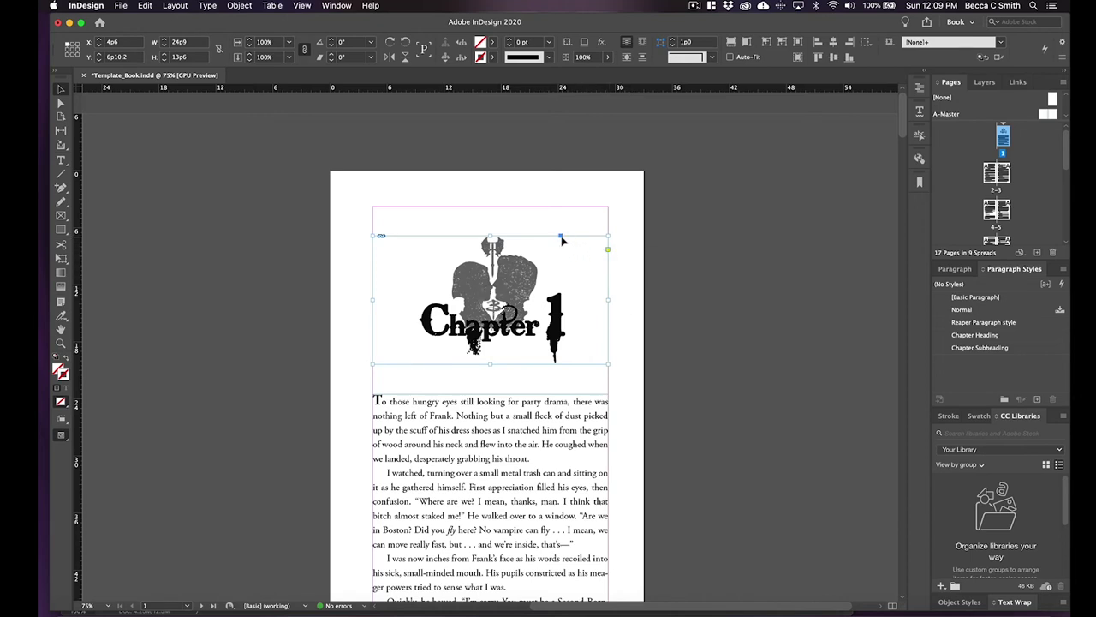
pyautogui.moveTo(561, 239)
pyautogui.mouseDown()
pyautogui.moveTo(371, 390)
pyautogui.moveTo(375, 408)
pyautogui.mouseUp()
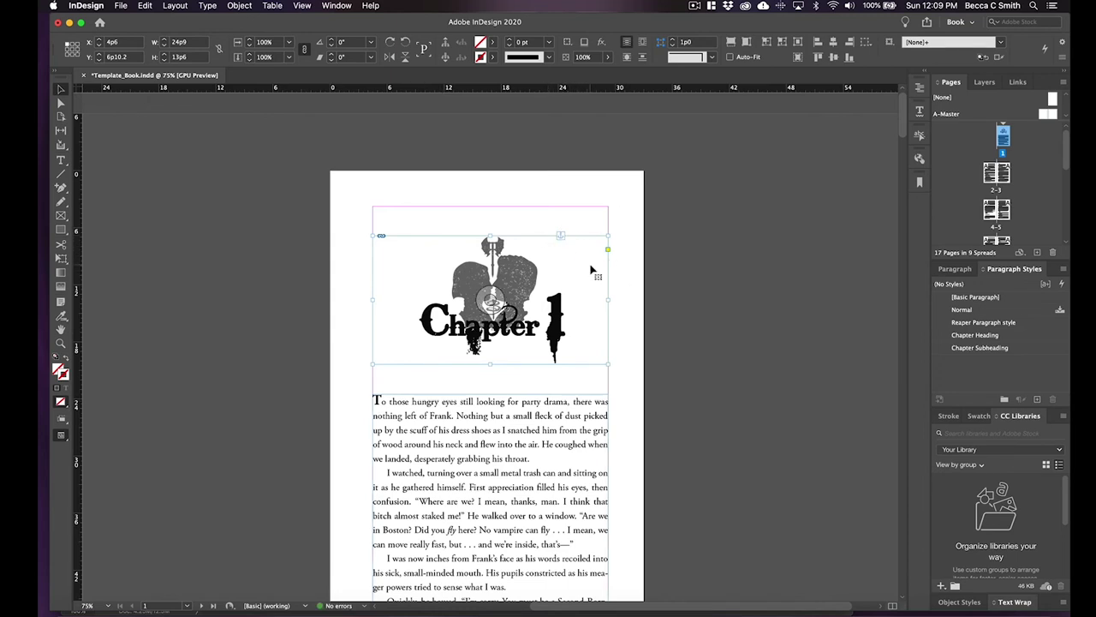
pyautogui.scroll(-2, 599, 291)
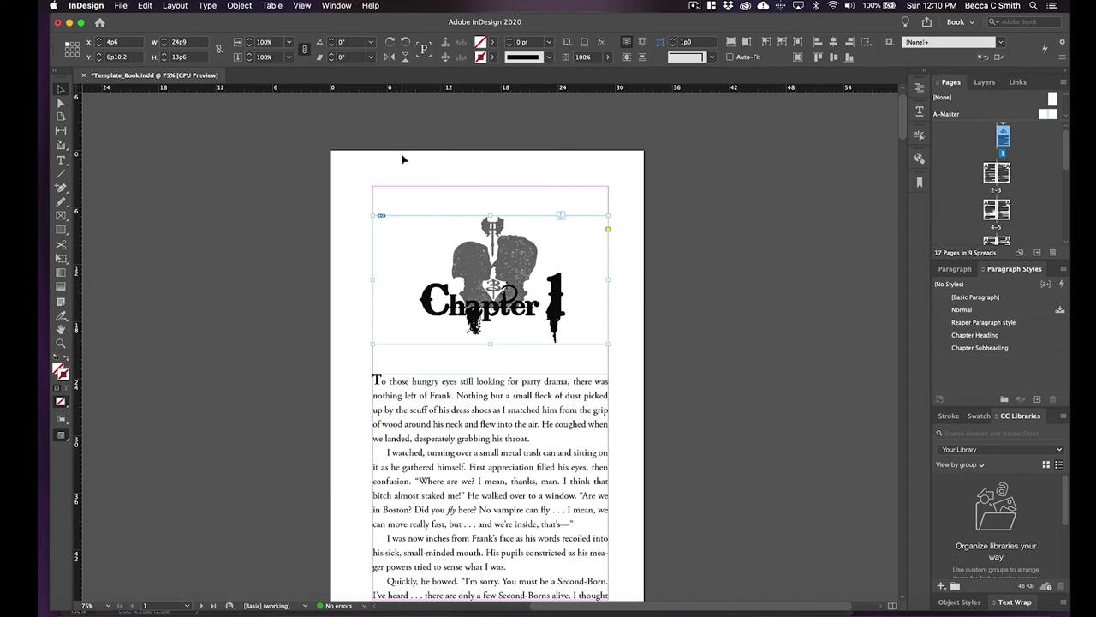
# - Export Template_Book as EPUB (Reflowable) to the Desktop and show the Object options
pyautogui.click(121, 5)
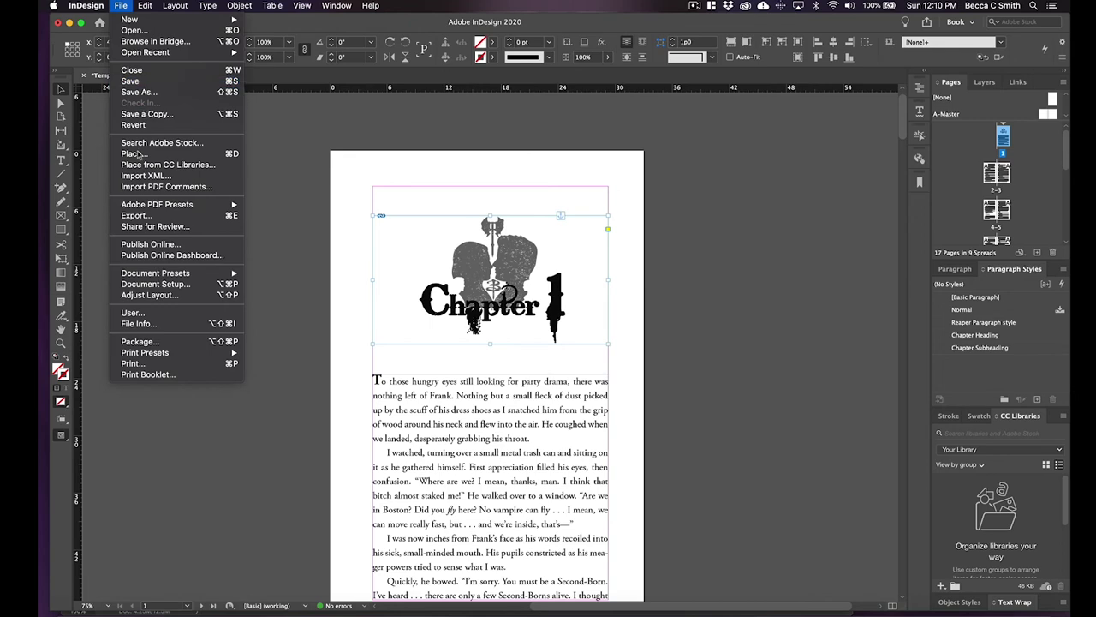
pyautogui.click(149, 215)
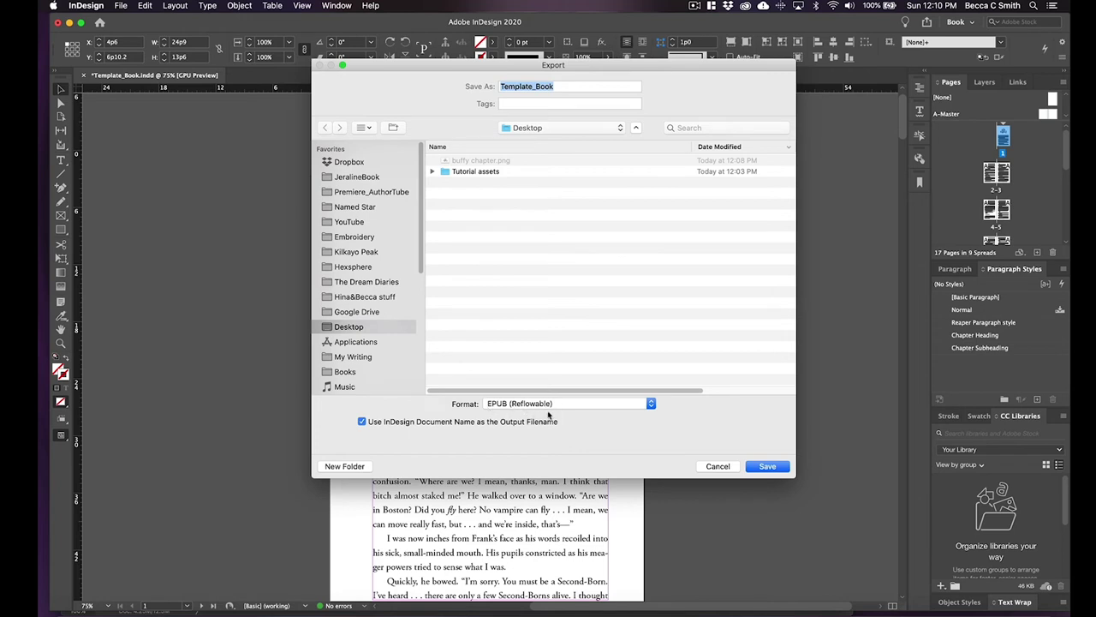
pyautogui.click(775, 467)
pyautogui.click(503, 205)
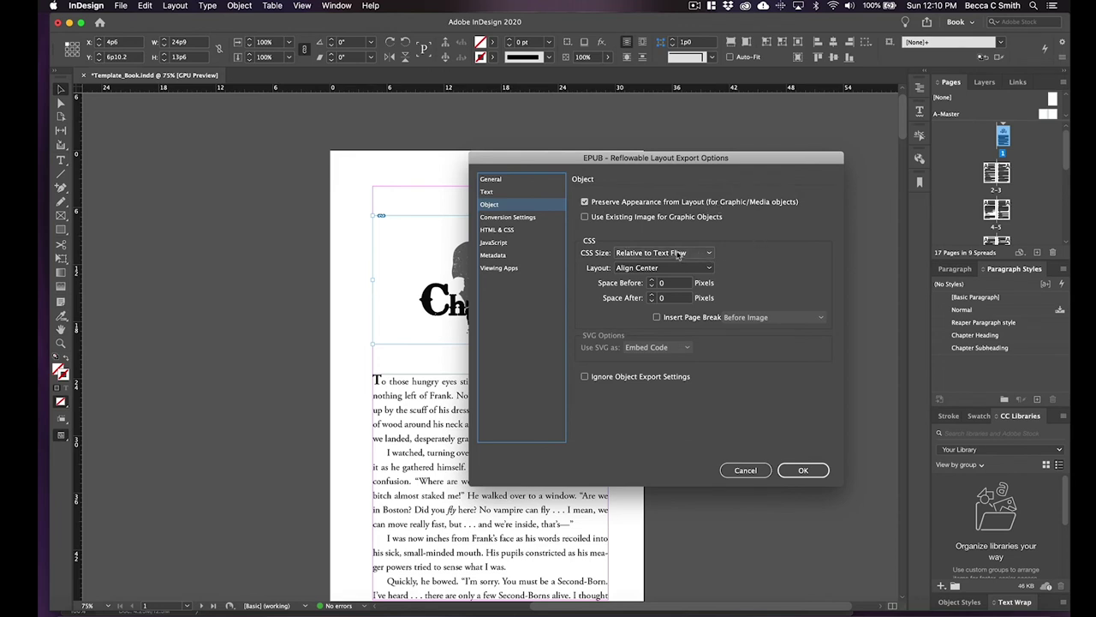
# - Keep the graphic's EPUB CSS size Relative to Text Flow and confirm the object export settings
pyautogui.click(693, 254)
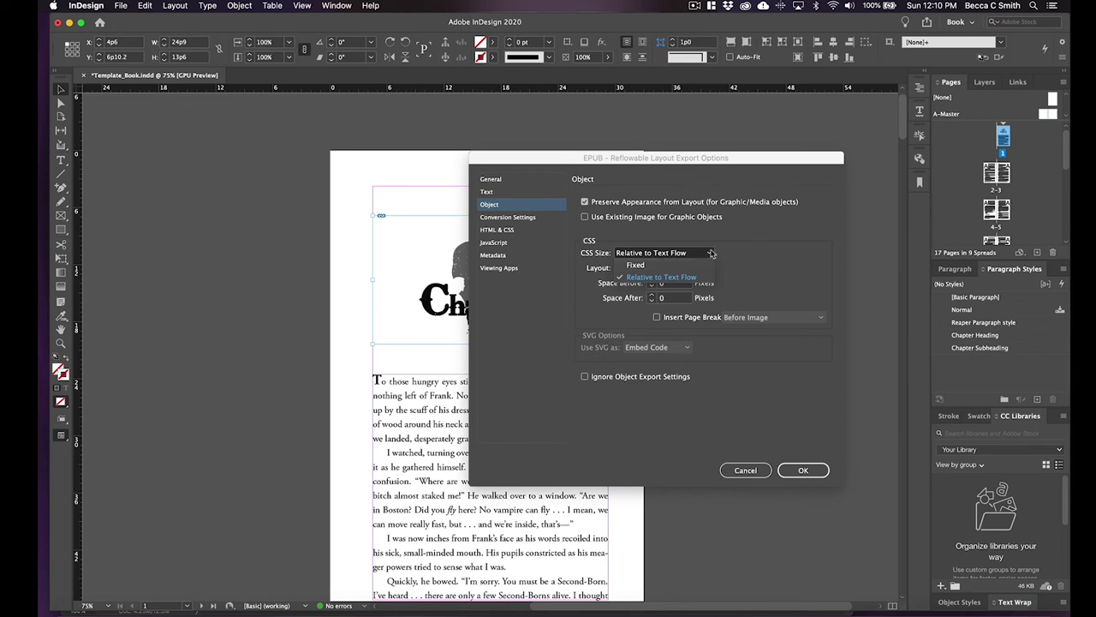
pyautogui.click(687, 276)
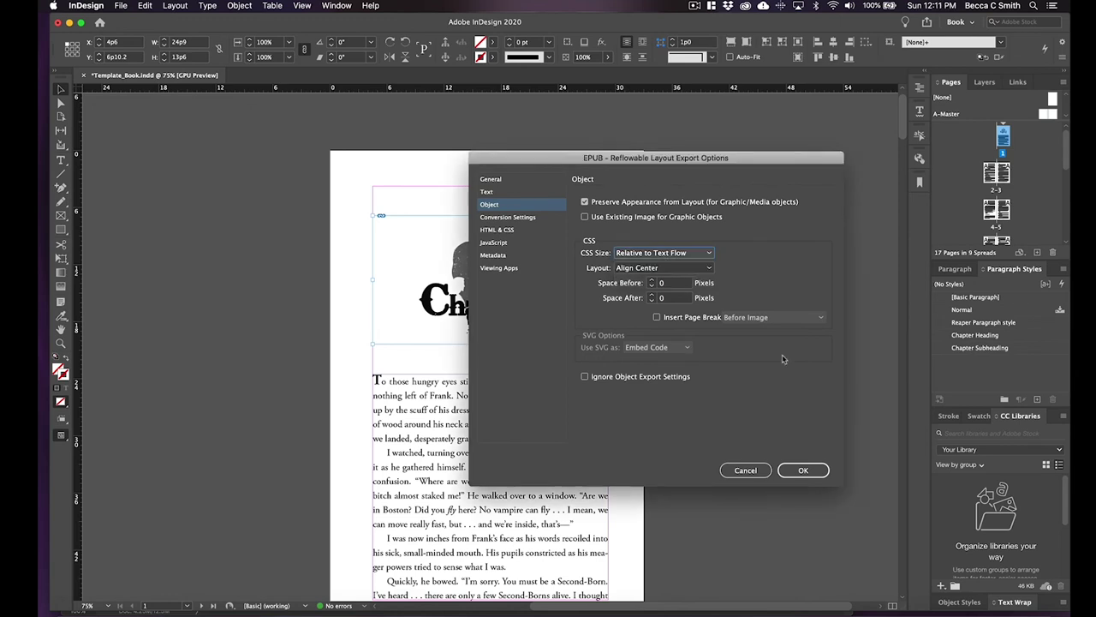
pyautogui.click(806, 470)
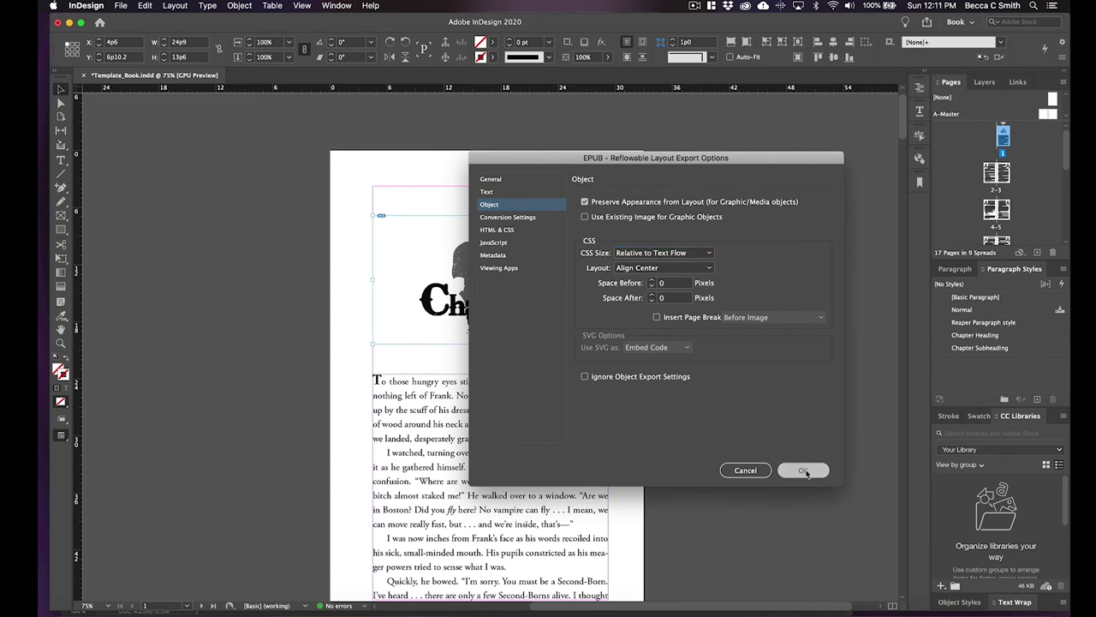